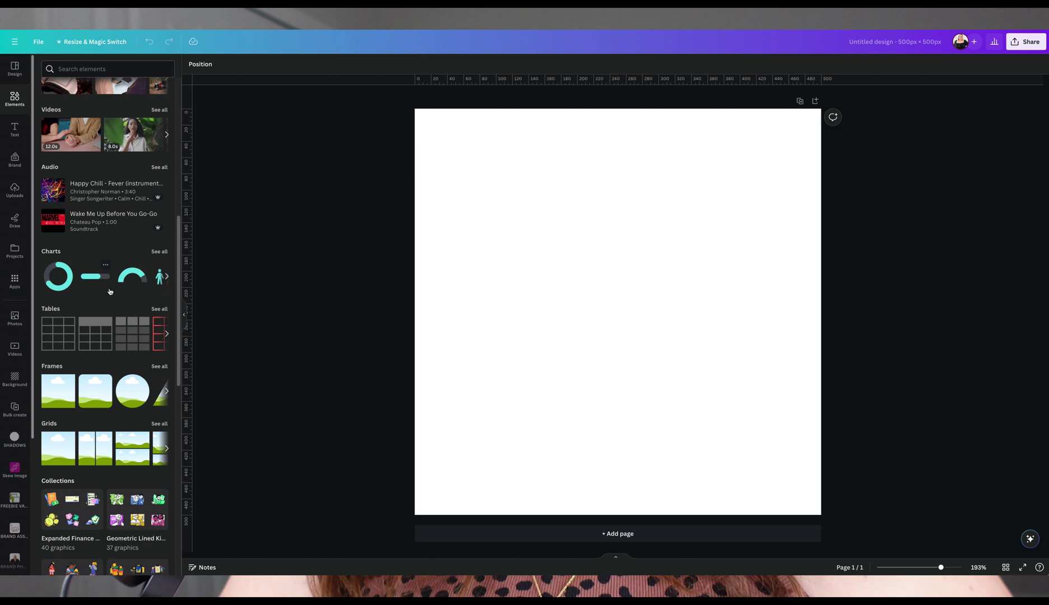
Open the full Frames collection in Elements and scroll through the available shapes
left_click(153, 260)
scroll(153, 261, "down", 2)
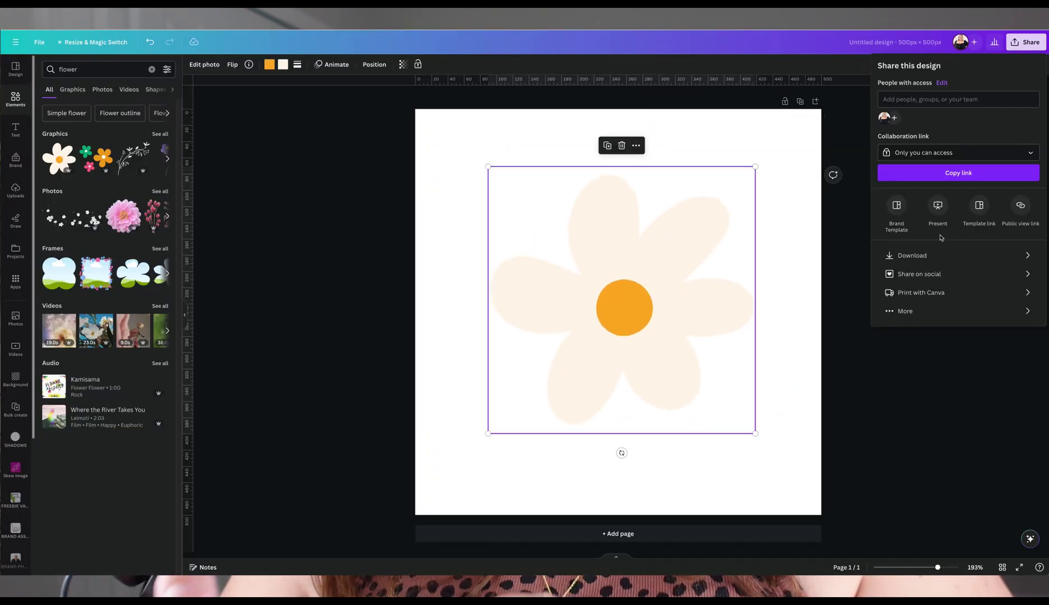
Try to download the flower design as a PNG from the Share menu
left_click(931, 256)
left_click(960, 207)
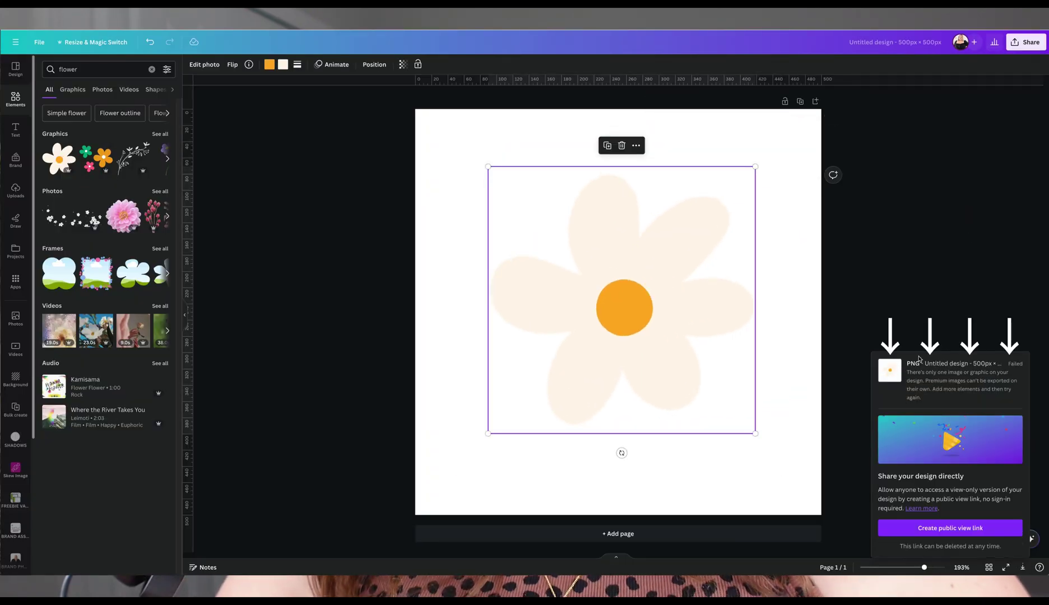
left_click(943, 392)
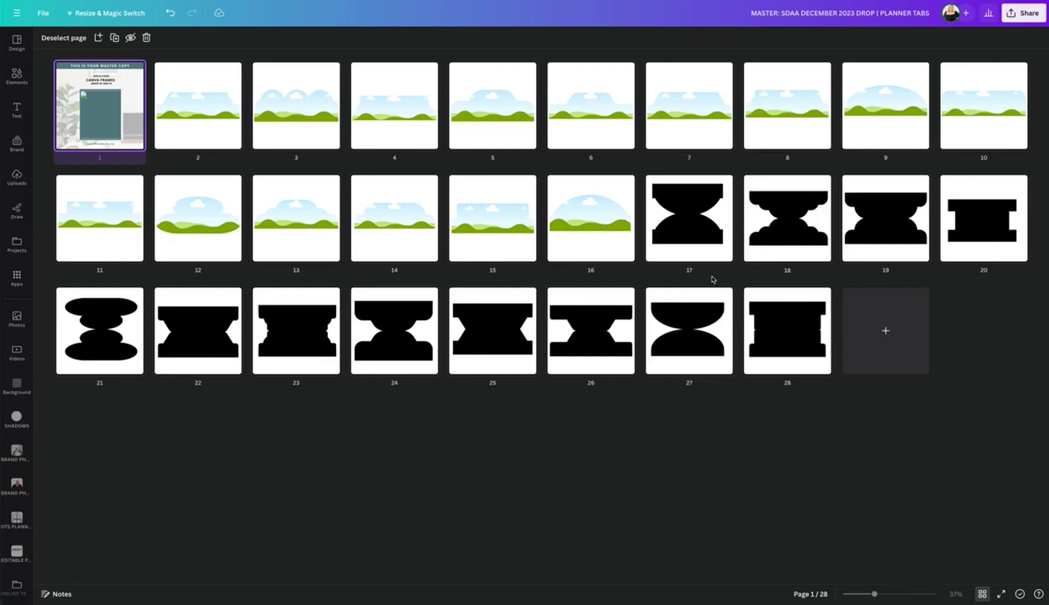
Open page 17 and inspect the hourglass group's lower half-shape, then deselect it
double_click(706, 233)
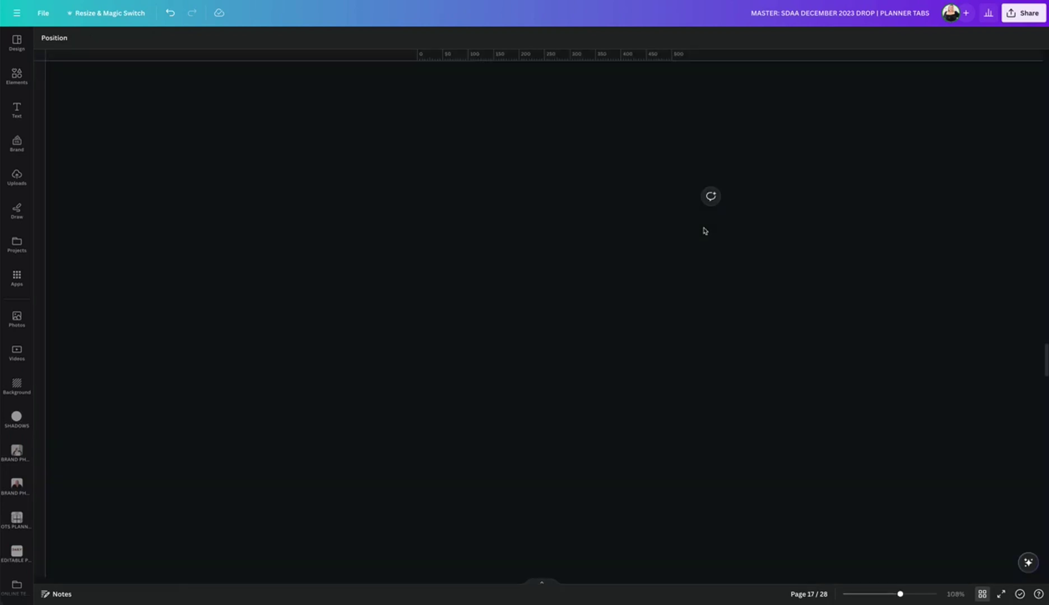
left_click(537, 293)
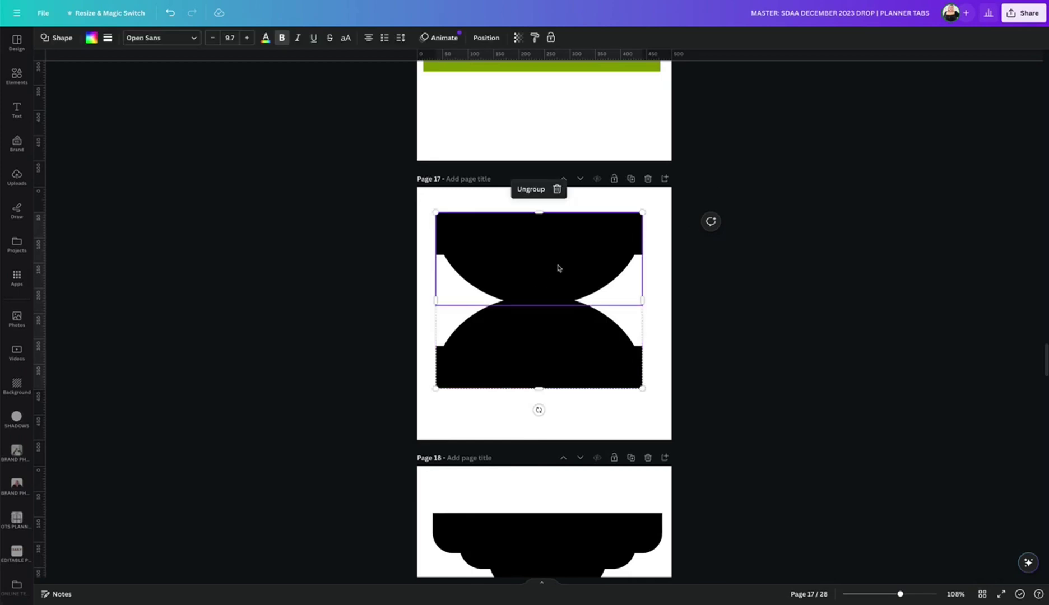
left_click(542, 343)
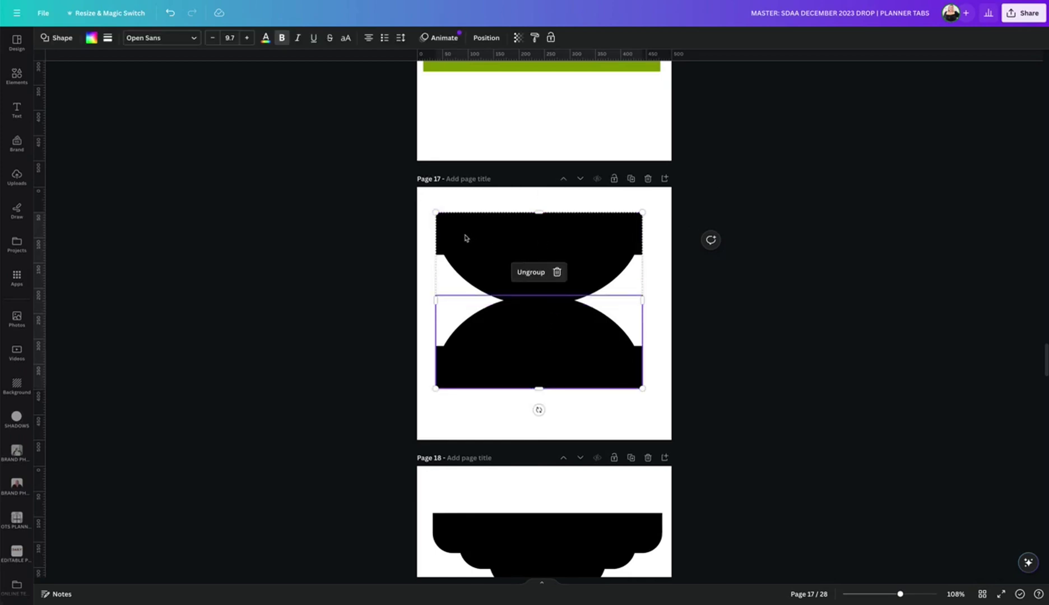
left_click(440, 225)
left_click(540, 345)
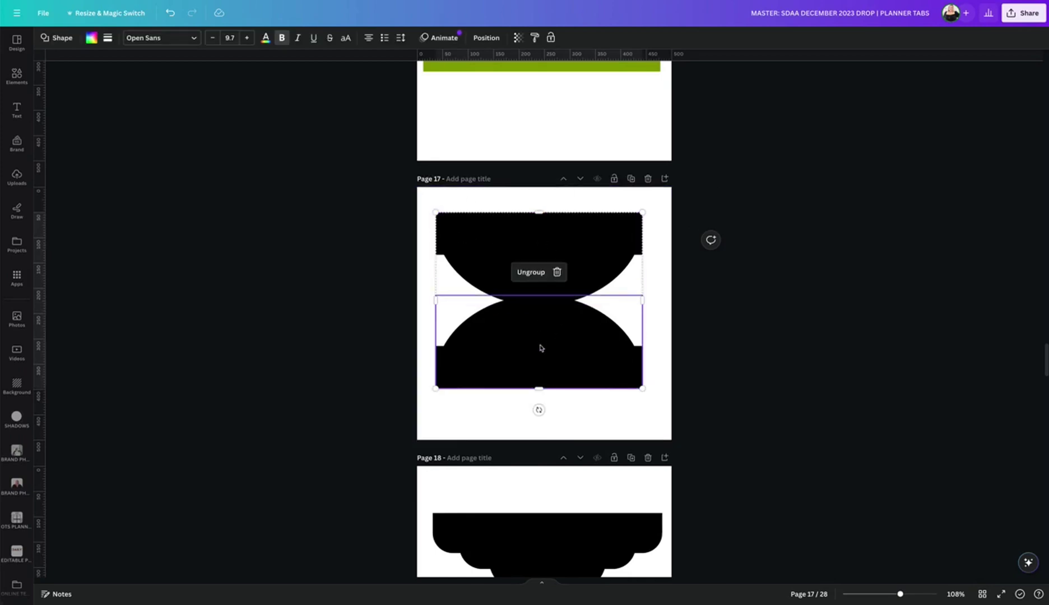
left_click(326, 210)
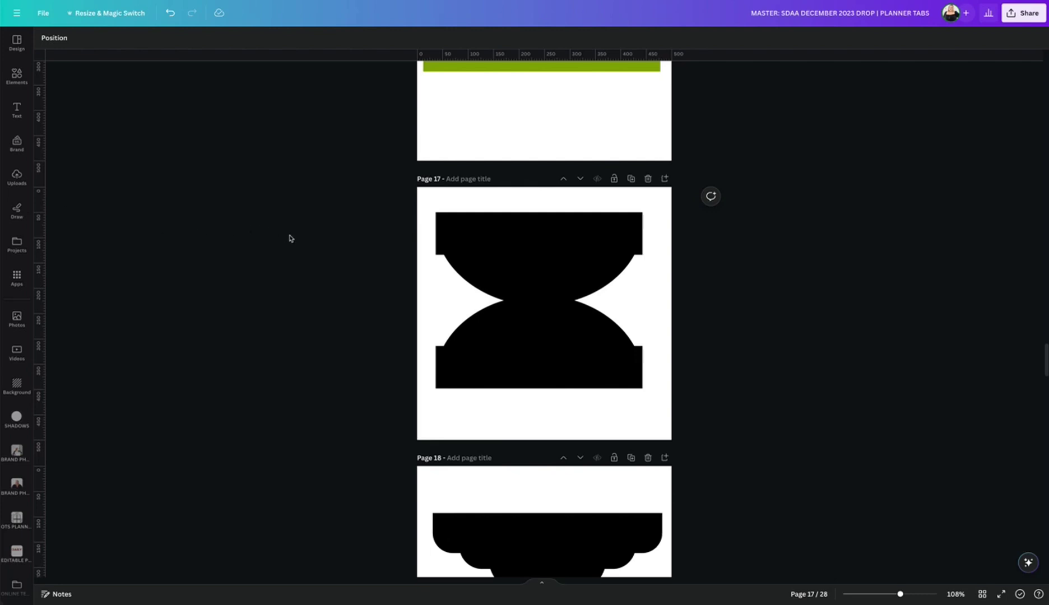
Check the landscape frame on page 16, then scroll back down past page 17
scroll(290, 236, "up", 5)
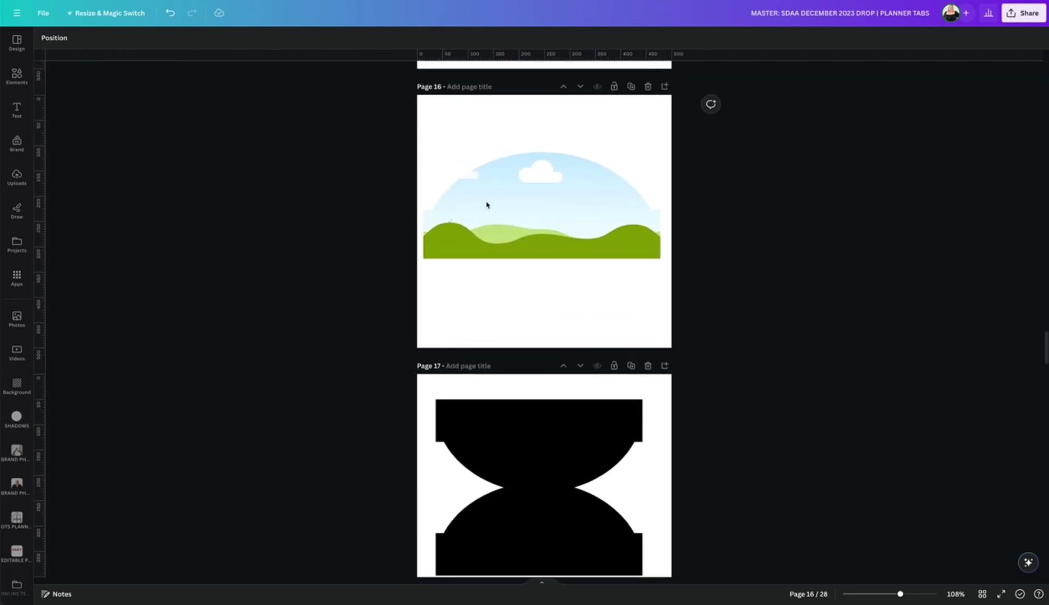
left_click(487, 206)
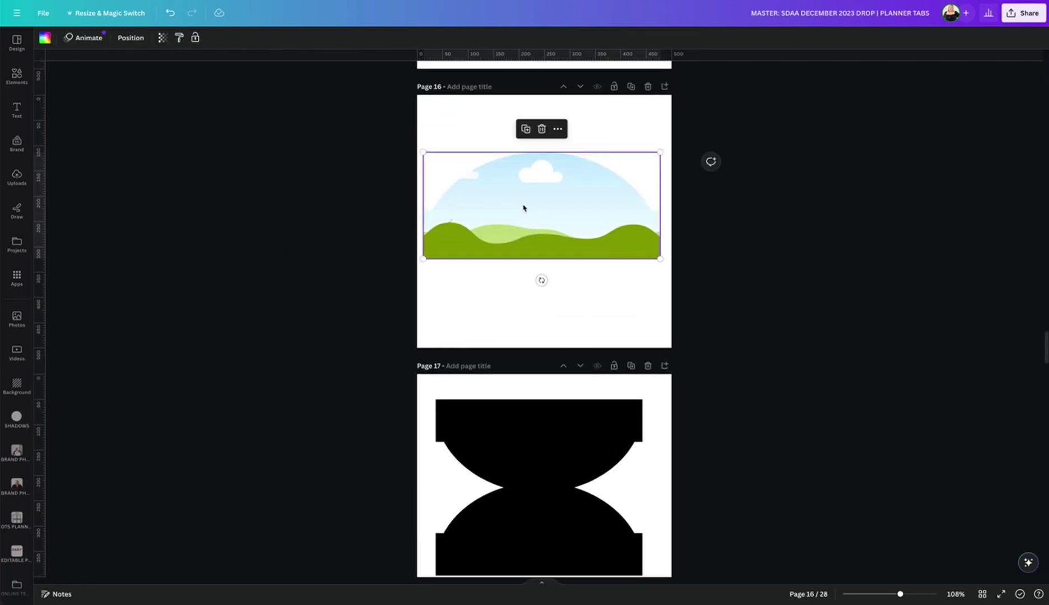
left_click(321, 371)
scroll(321, 372, "down", 3)
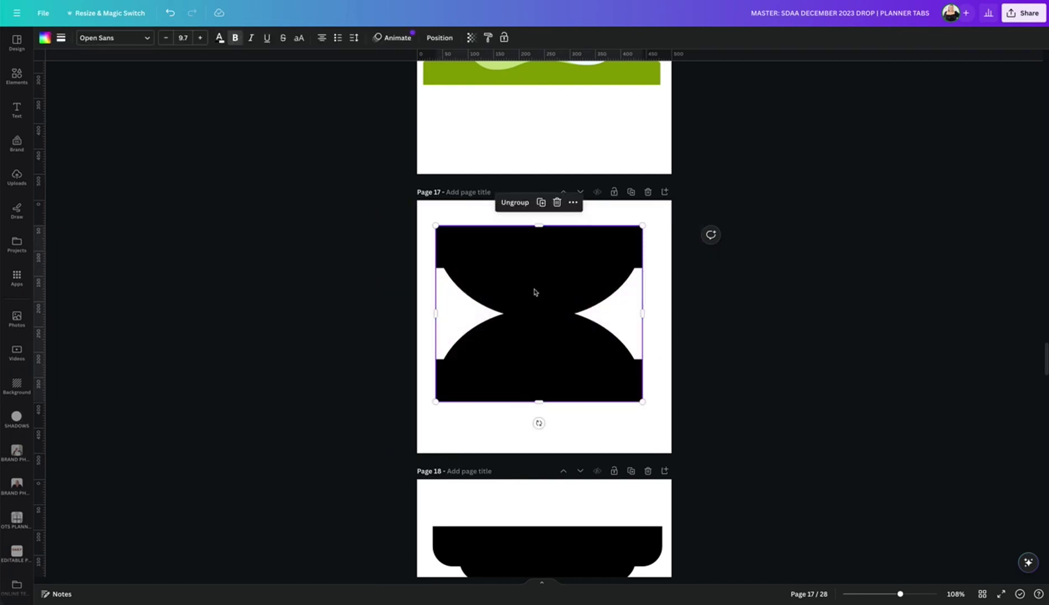
scroll(558, 342, "down", 5)
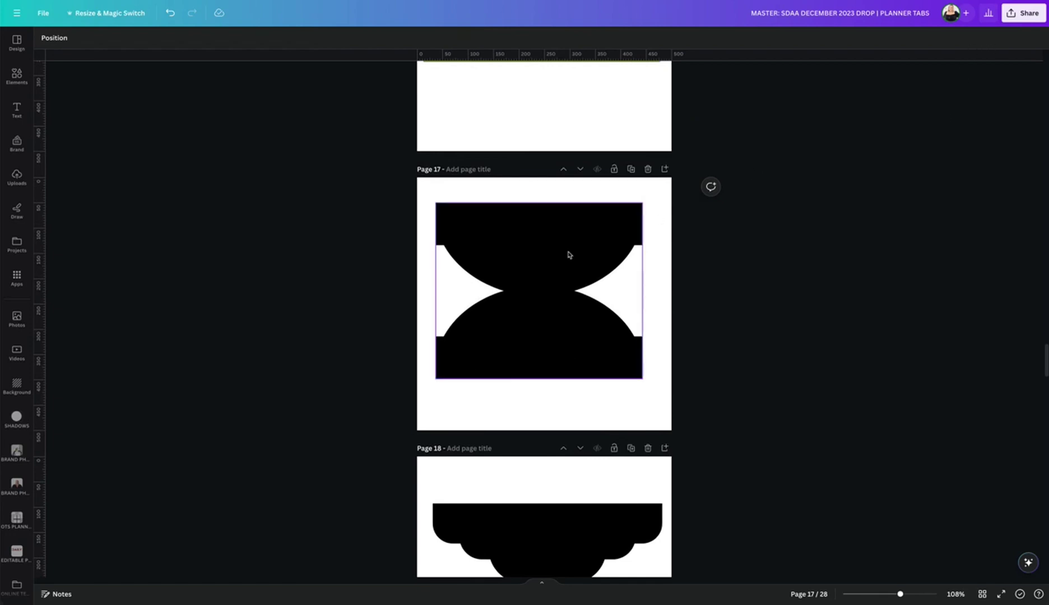
Download pages 17–28 as PNGs with a transparent background
left_click(1011, 17)
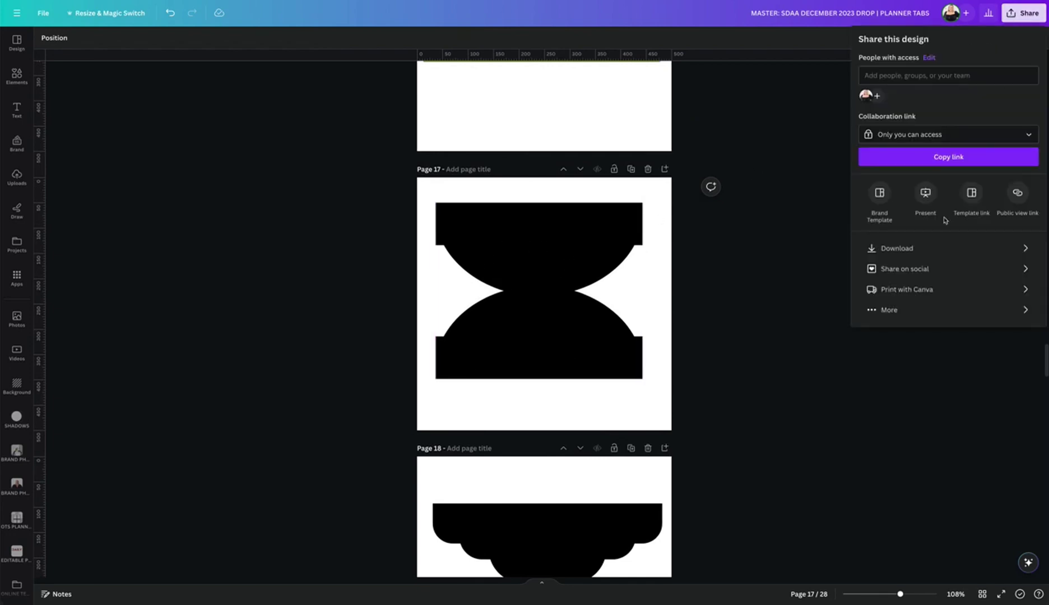
left_click(910, 250)
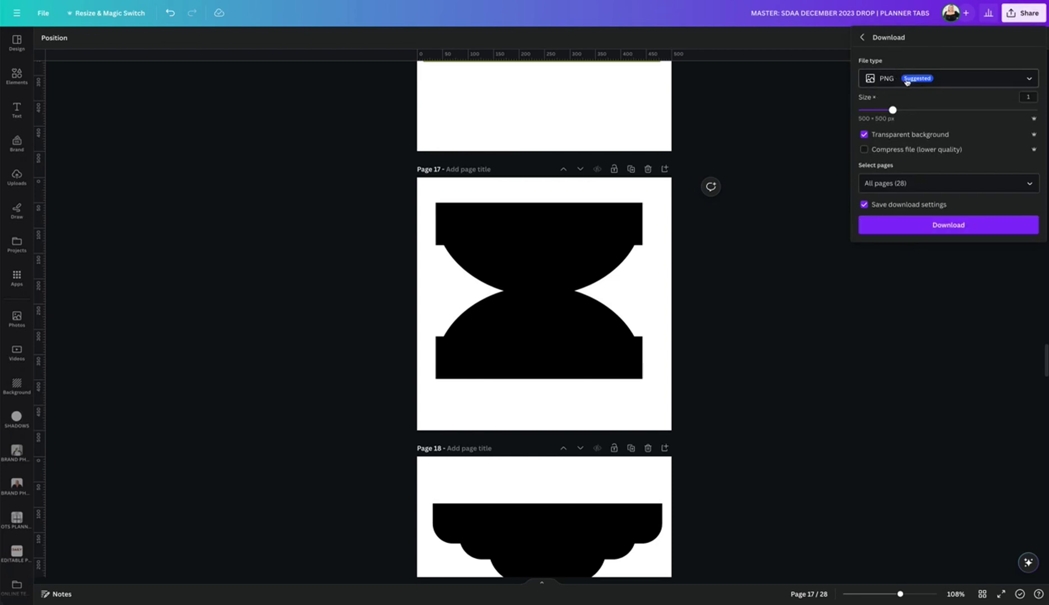
left_click(982, 594)
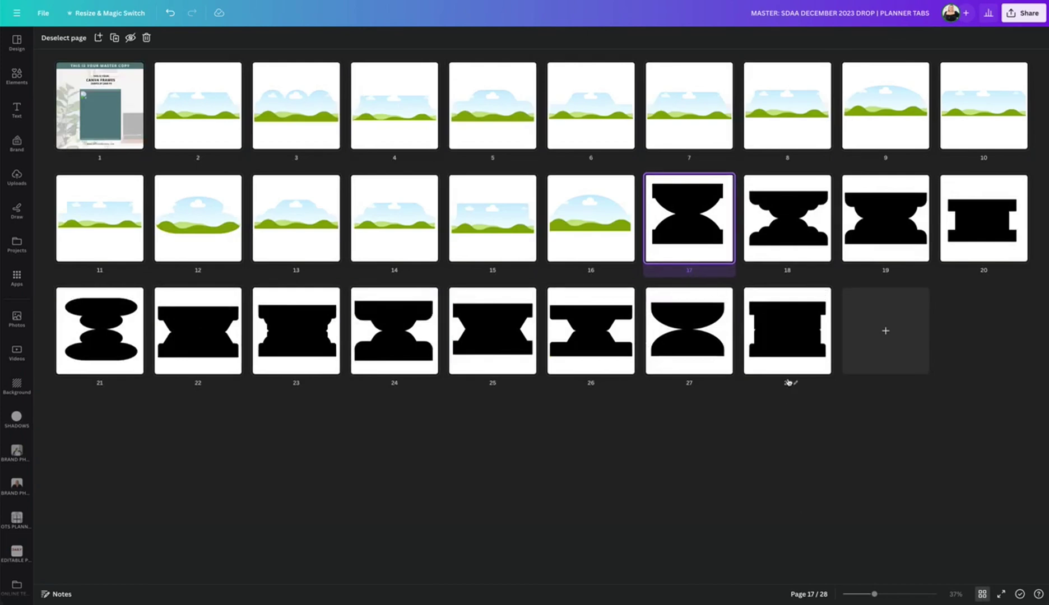
left_click(1025, 12)
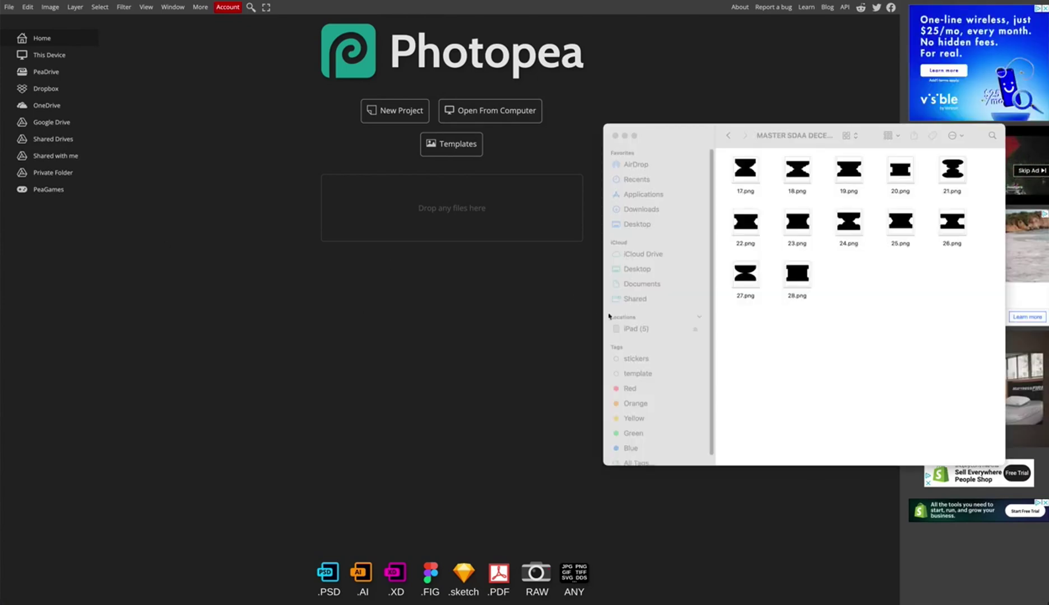
Select 17.png through 28.png in Finder and drop them into Photopea
left_click(757, 314)
left_click_drag(735, 324, 827, 250)
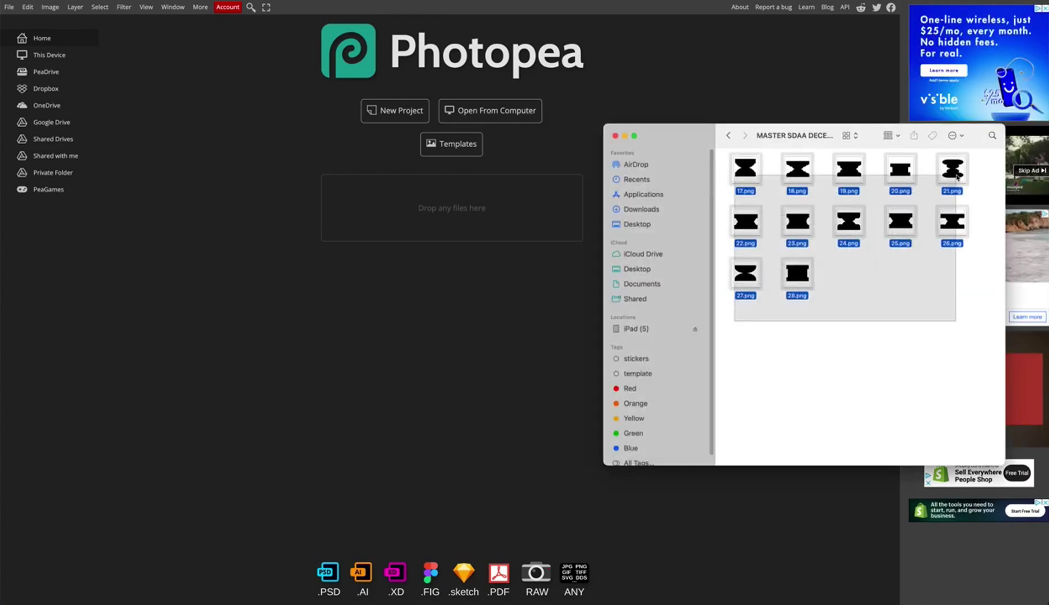
left_click_drag(956, 176, 953, 178)
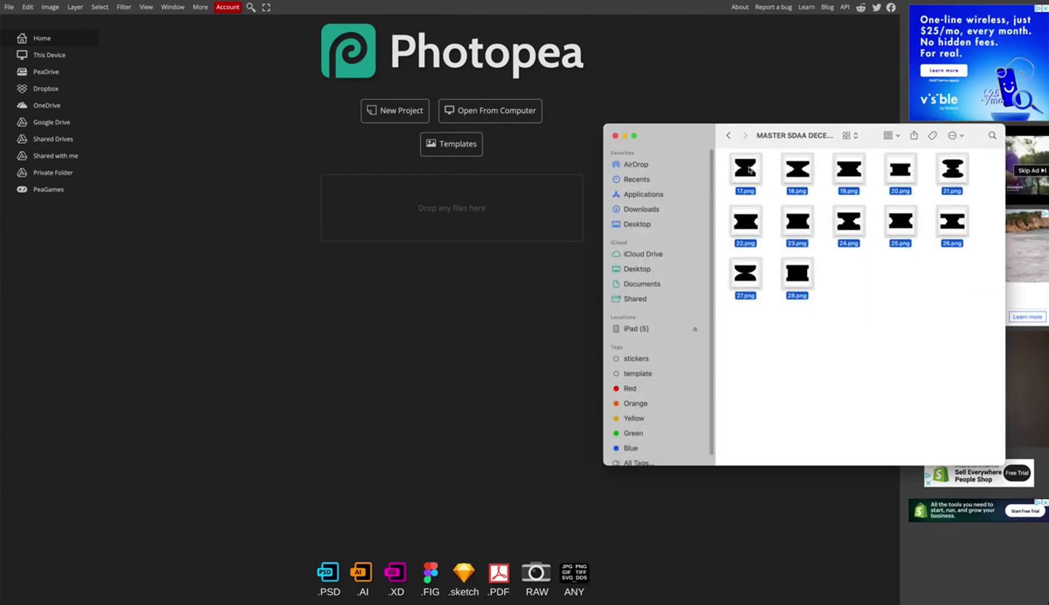
left_click_drag(732, 222, 403, 211)
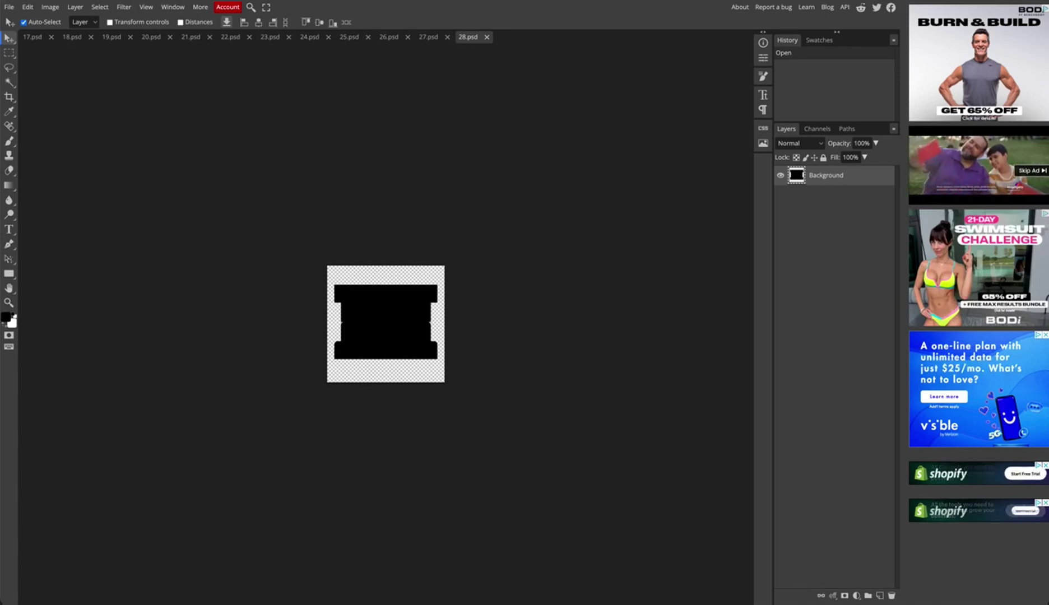
In 17.psd, load the Background layer's hourglass pixels as a selection
left_click(32, 37)
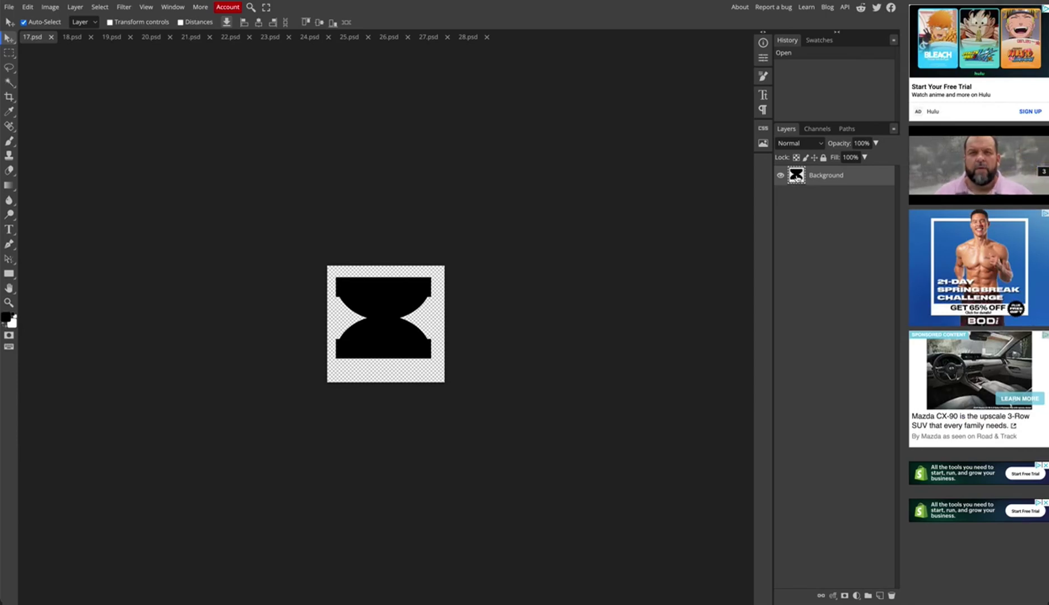
double_click(797, 177, "ctrl")
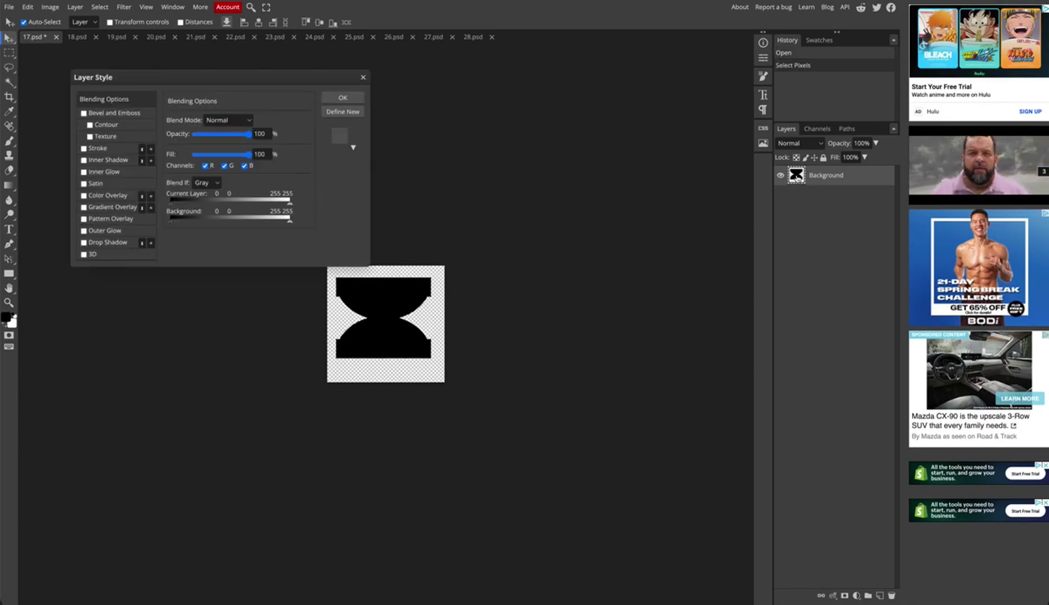
left_click(364, 79)
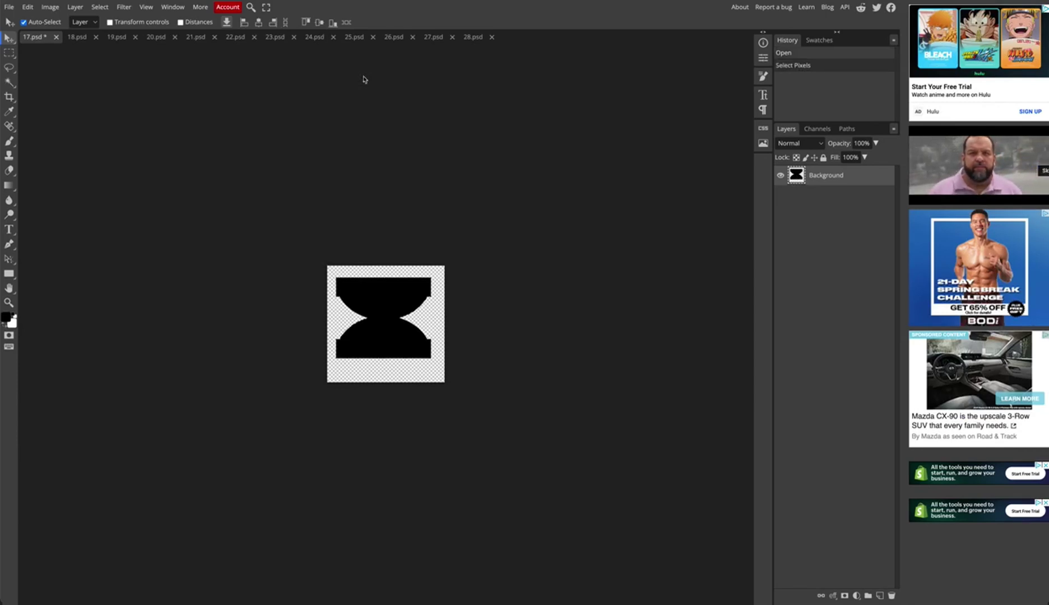
Convert the hourglass selection to a work path and apply it as a Current Path vector mask
left_click(848, 129)
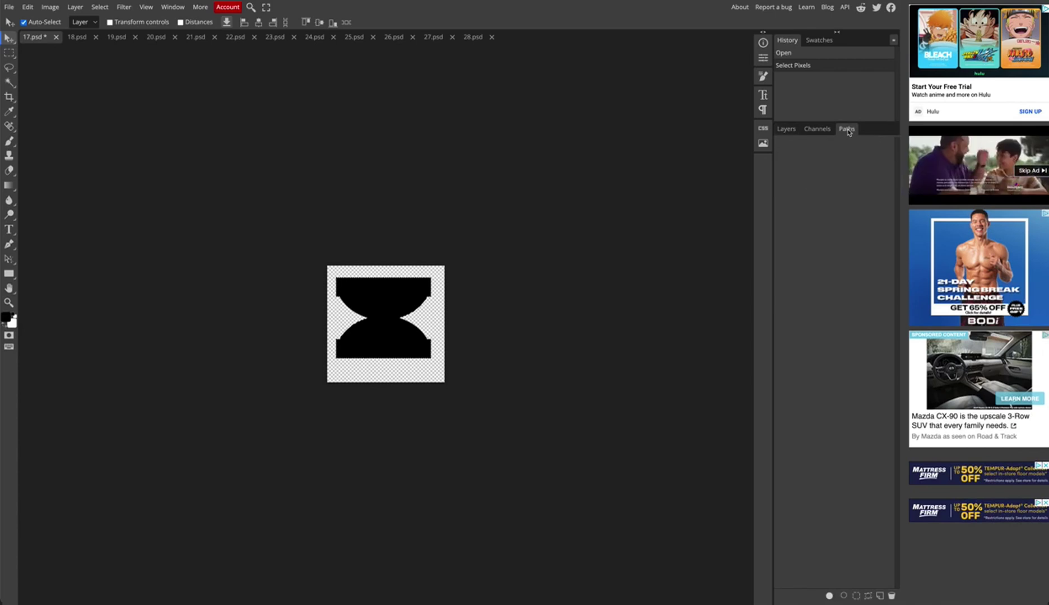
left_click(869, 596)
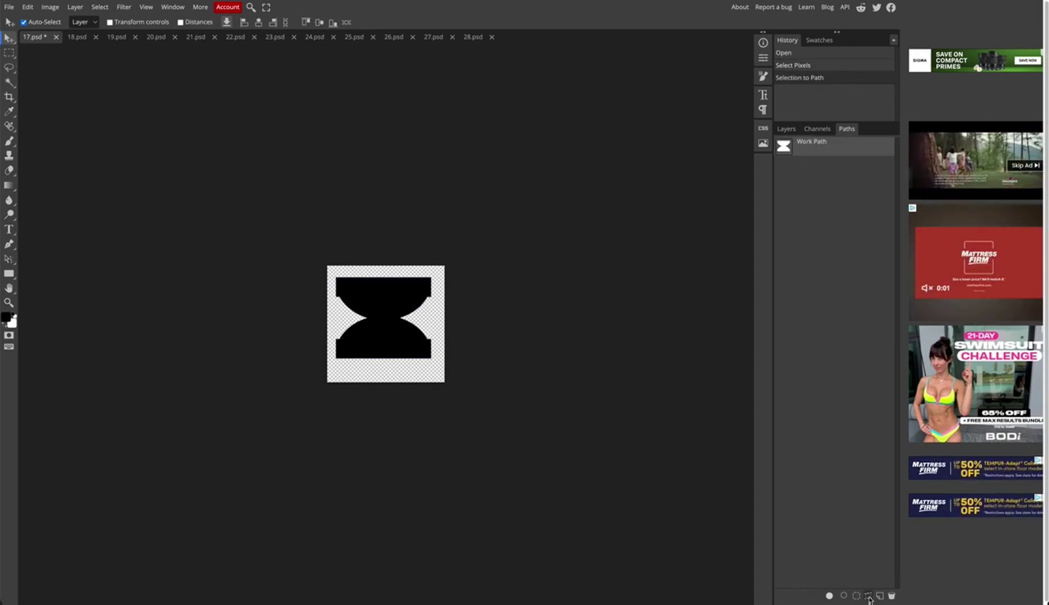
left_click(77, 8)
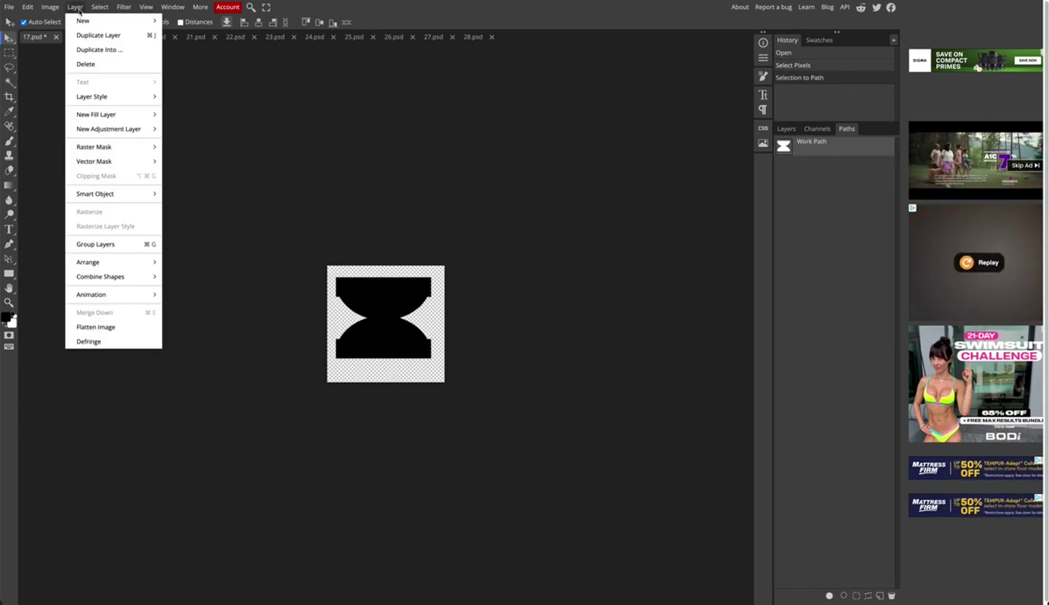
mouse_move(122, 161)
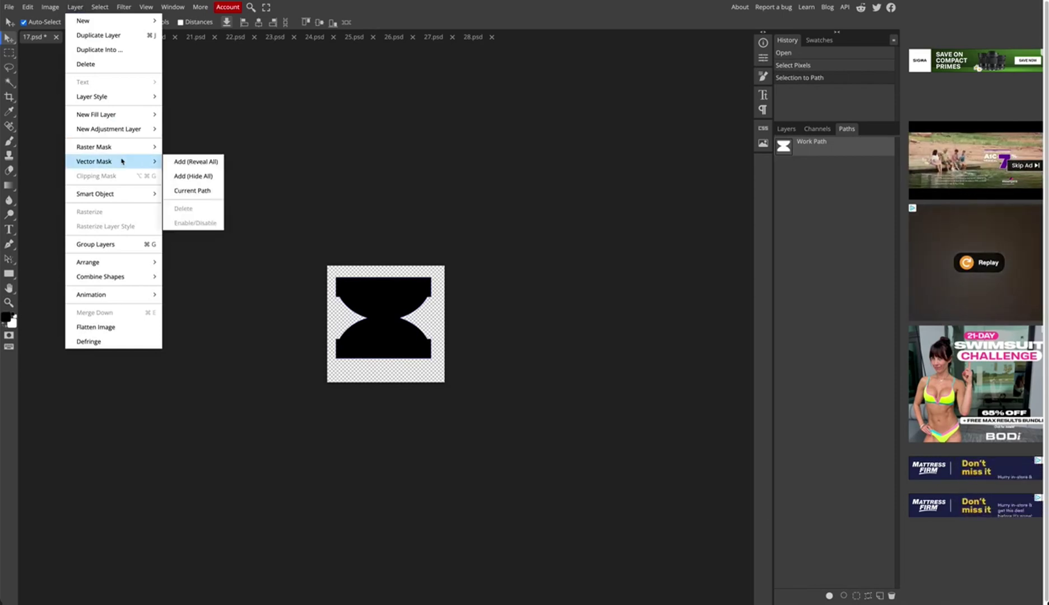
left_click(192, 191)
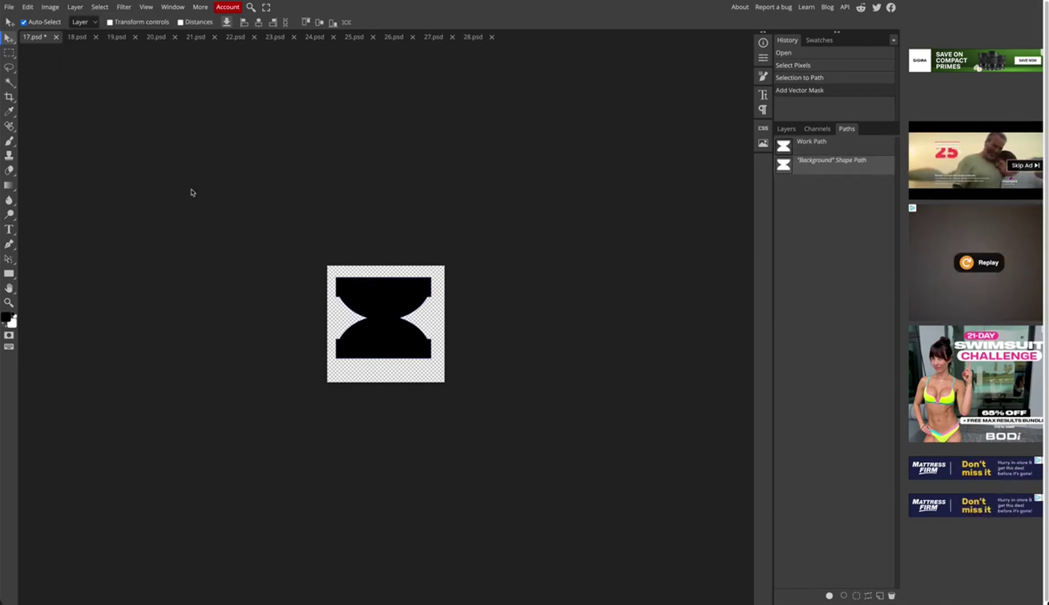
Export document 17 as a PDF and save it as 17.pdf
left_click(9, 6)
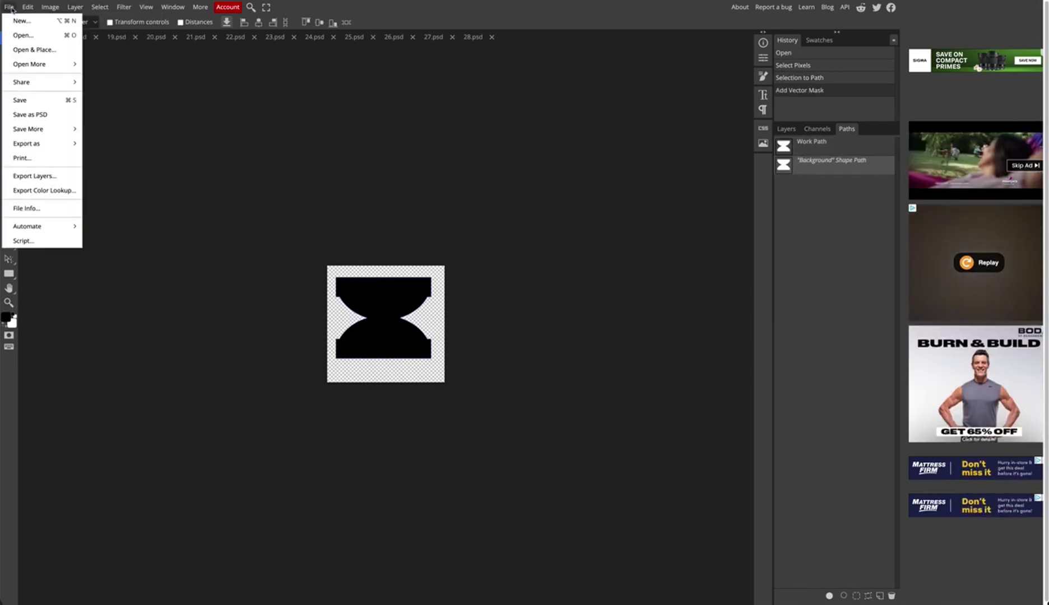
mouse_move(55, 146)
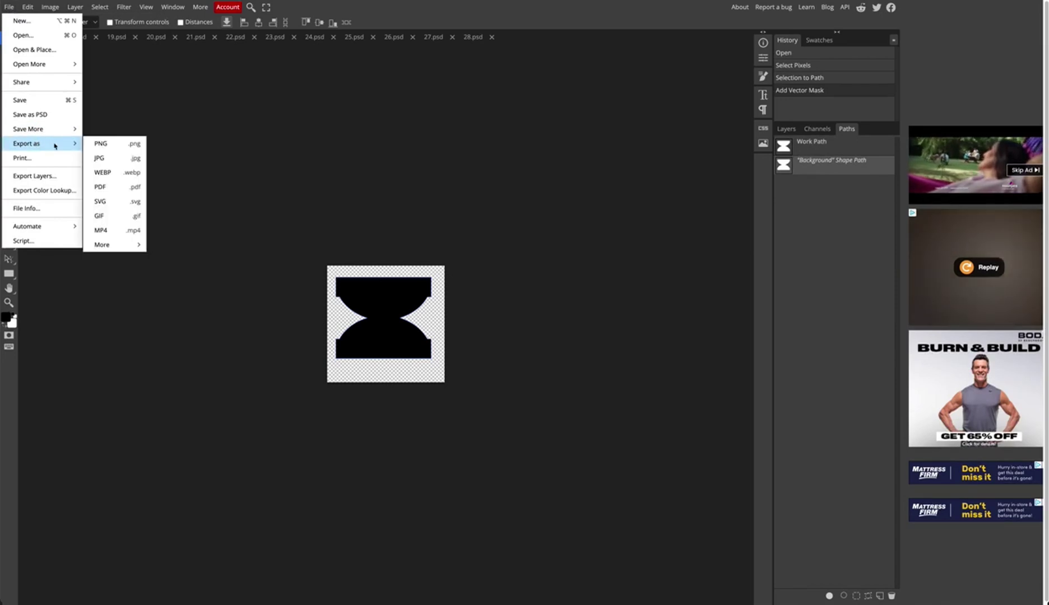
left_click(101, 188)
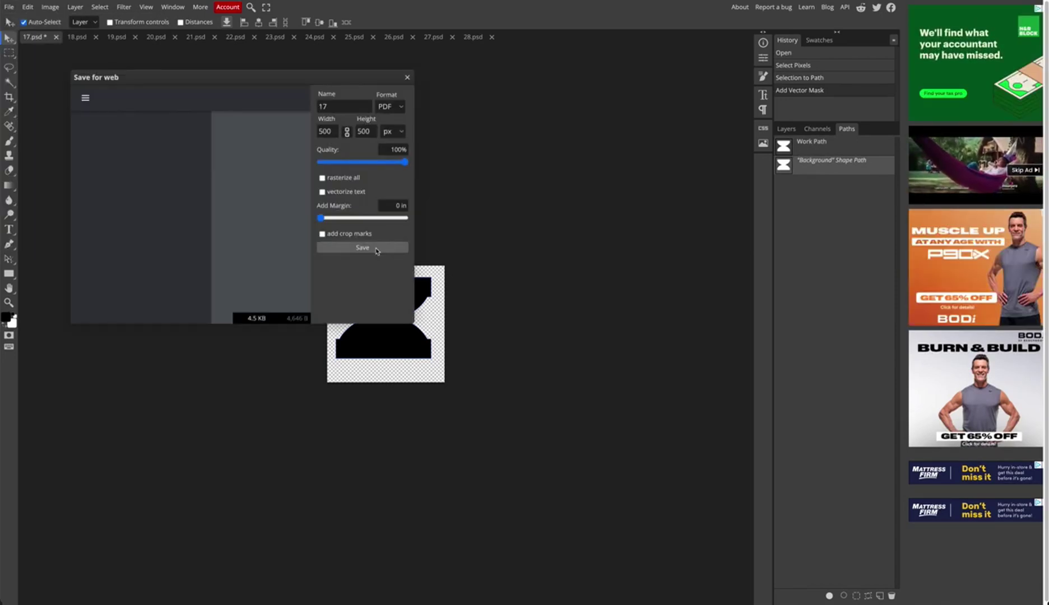
left_click(377, 251)
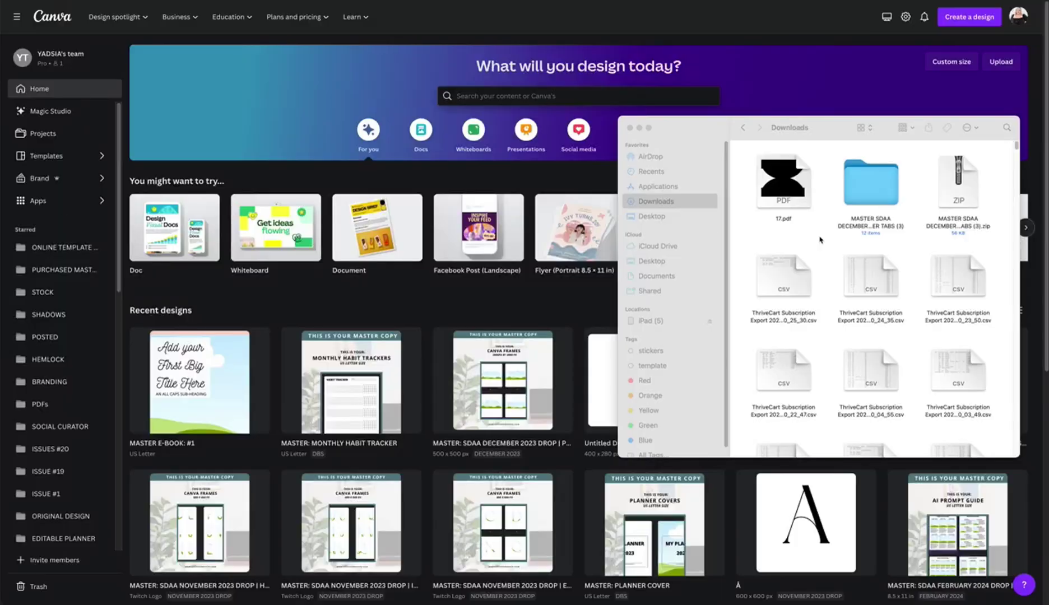
Upload 17.pdf from Downloads by dragging it onto the Canva home page
left_click(820, 239)
left_click(788, 183)
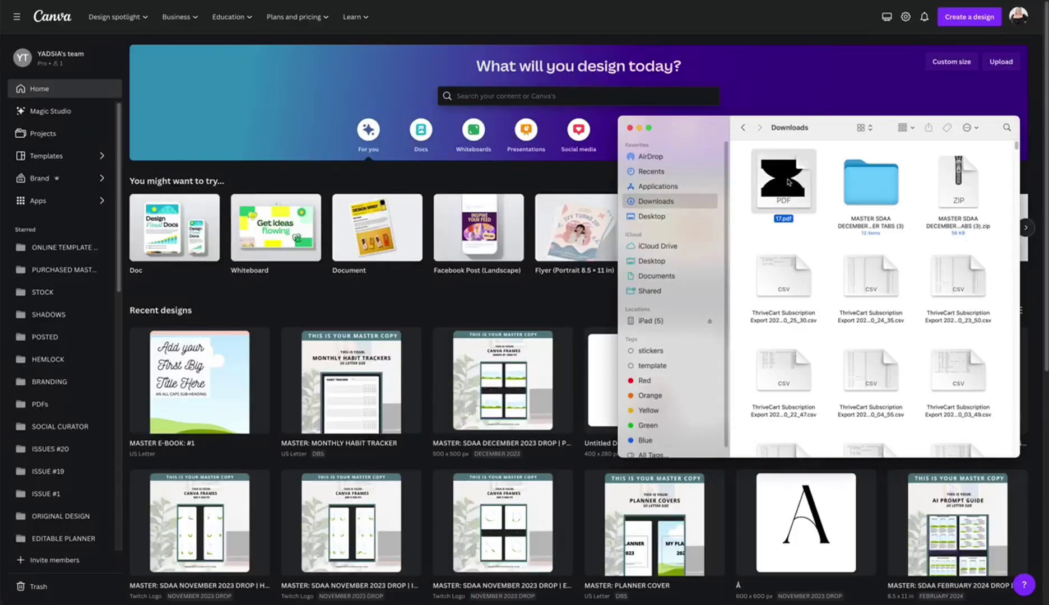
left_click_drag(788, 183, 410, 415)
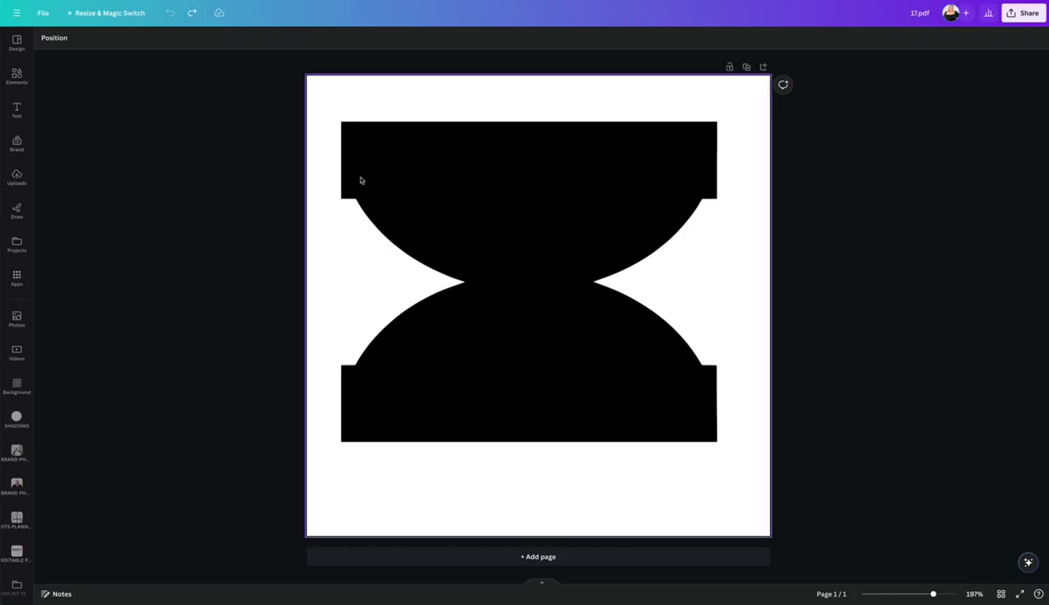
Detach and delete the black image from the hourglass frame, then centre the frame
left_click(440, 173)
right_click(440, 174)
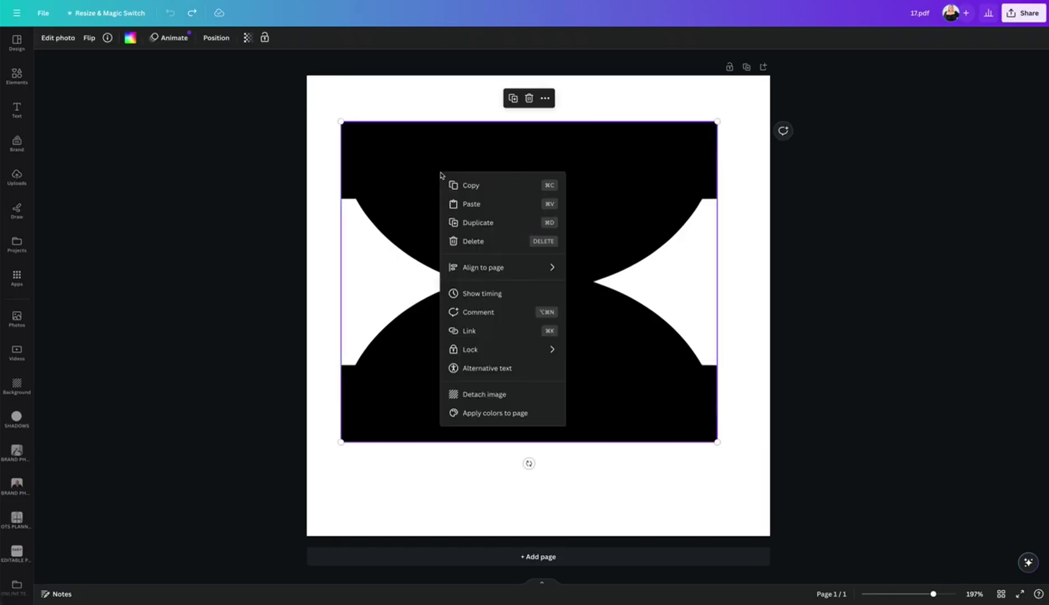
left_click(476, 396)
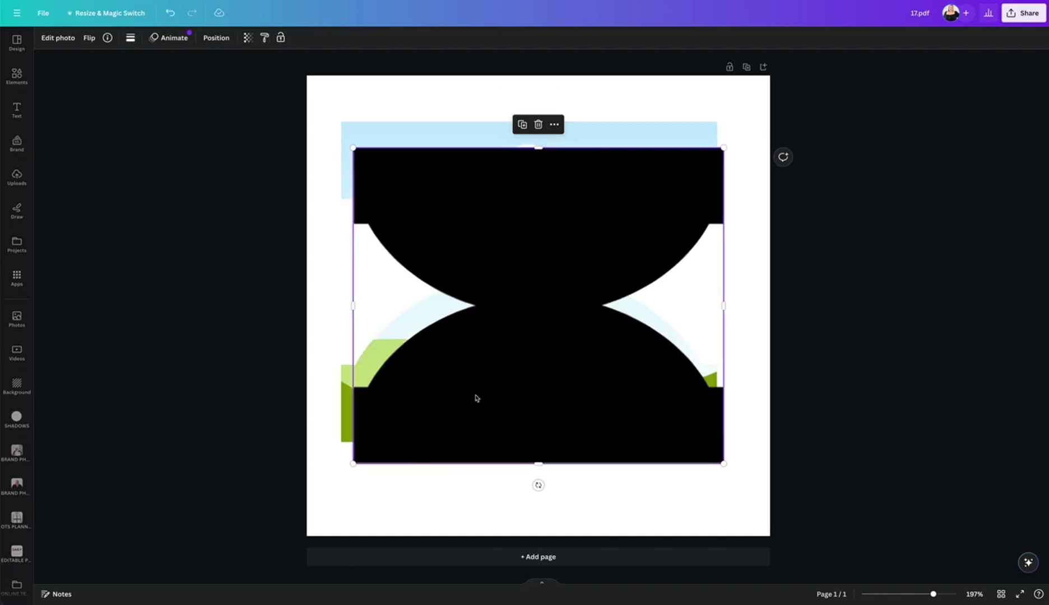
key("Delete")
left_click_drag(506, 245, 516, 281)
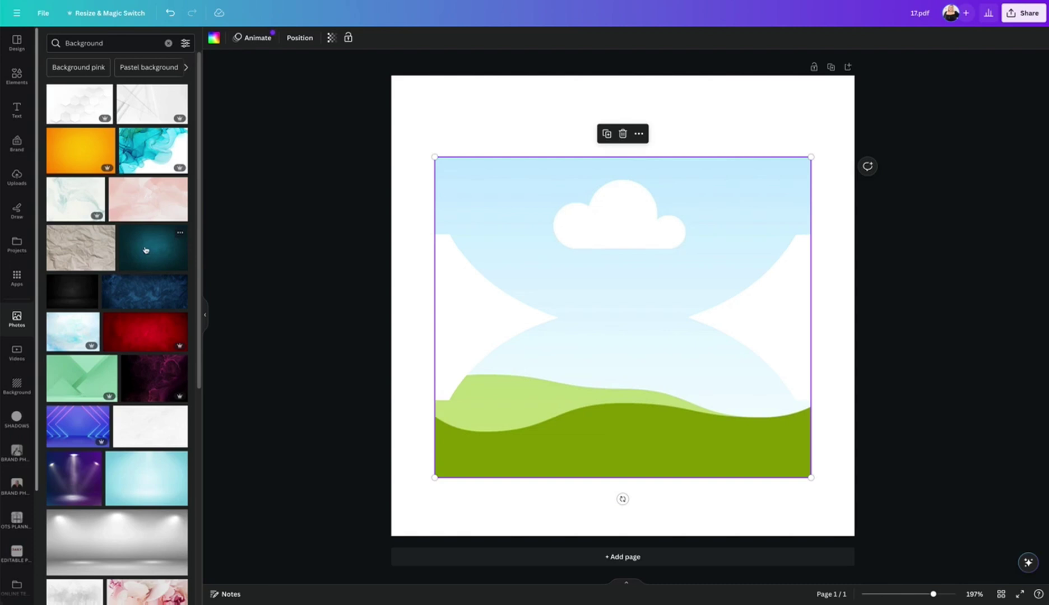
Try dark teal, pink, cyan ink, orange and green background images as fills in the hourglass frame
left_click_drag(146, 250, 594, 269)
left_click(342, 271)
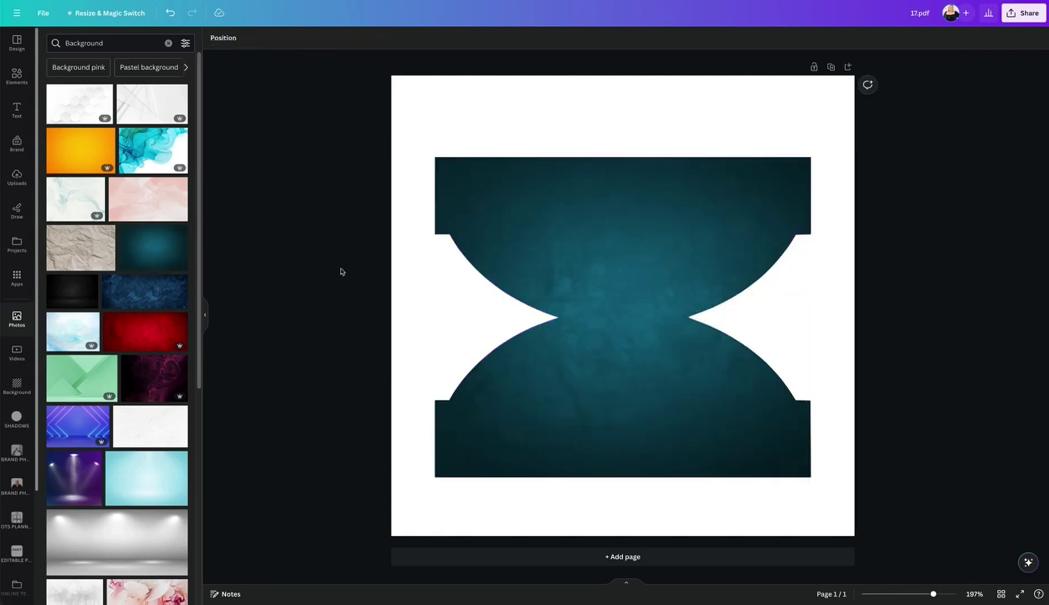
left_click_drag(154, 209, 558, 235)
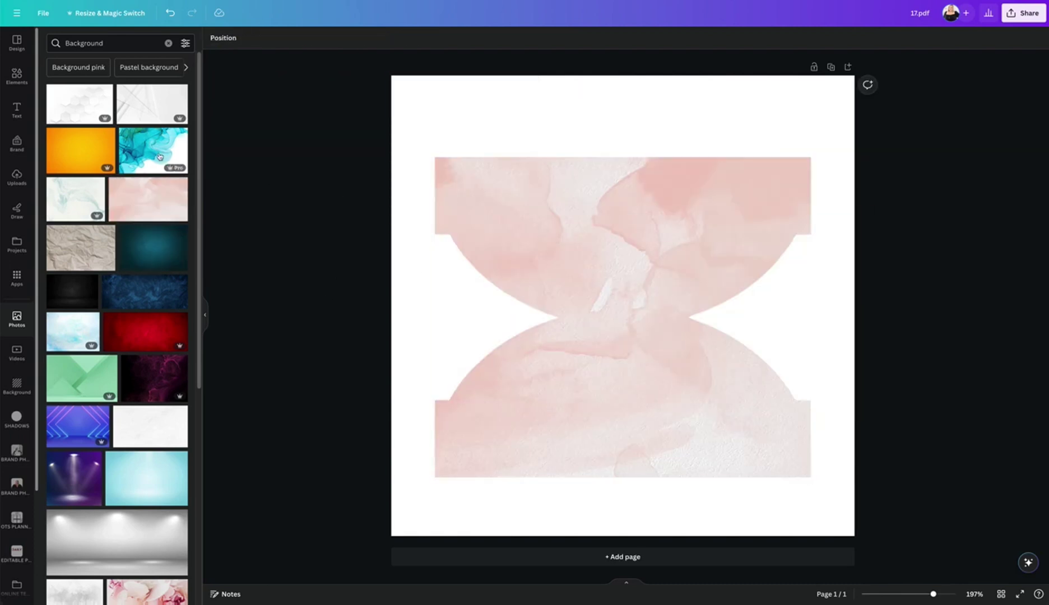
mouse_move(153, 150)
left_mouse_down()
mouse_move(431, 183)
mouse_move(443, 210)
left_mouse_up()
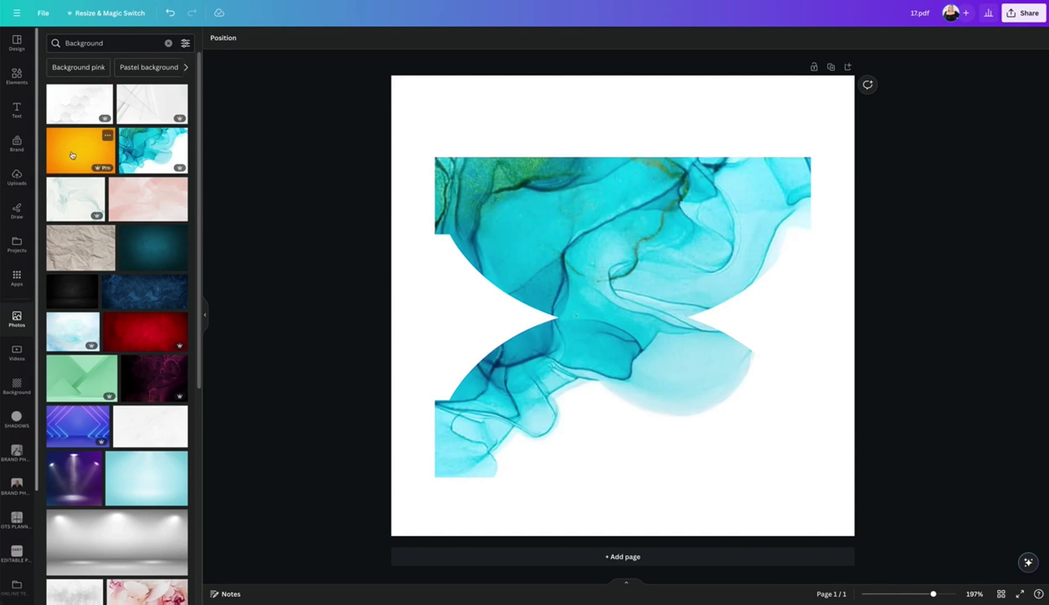
left_click_drag(72, 156, 623, 212)
left_click_drag(89, 373, 615, 328)
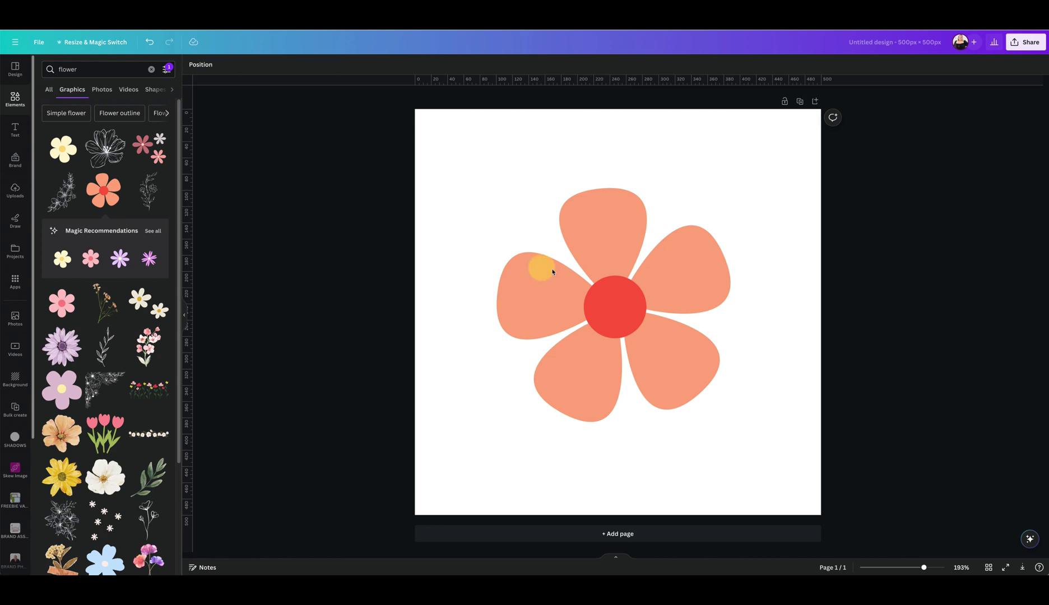
Nudge the flower slightly, then download the design as an SVG with transparent background
left_click_drag(552, 272, 616, 291)
left_click(1025, 47)
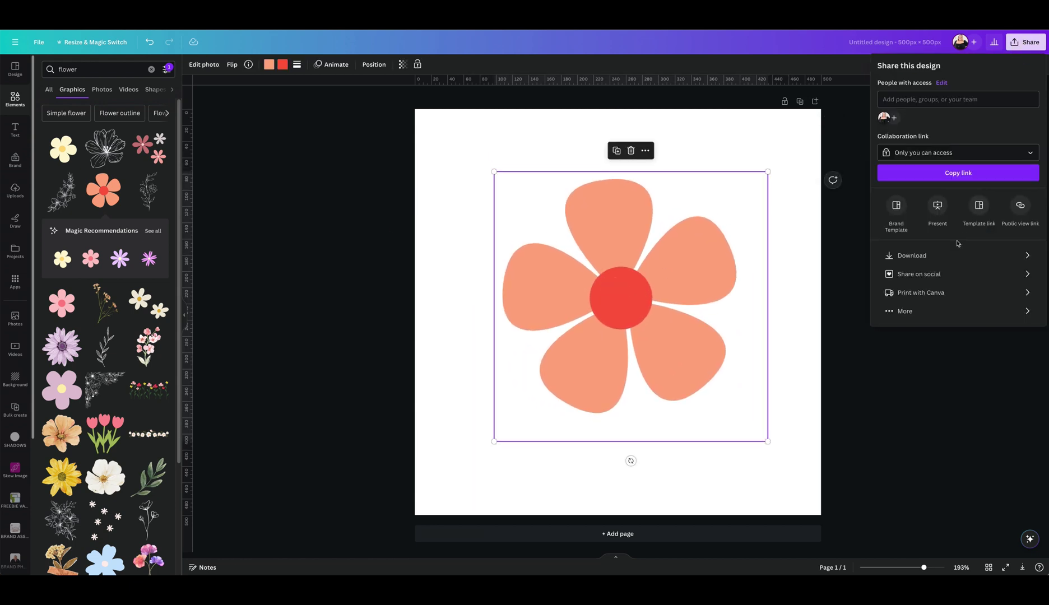
left_click(938, 255)
left_click(945, 102)
left_click(919, 227)
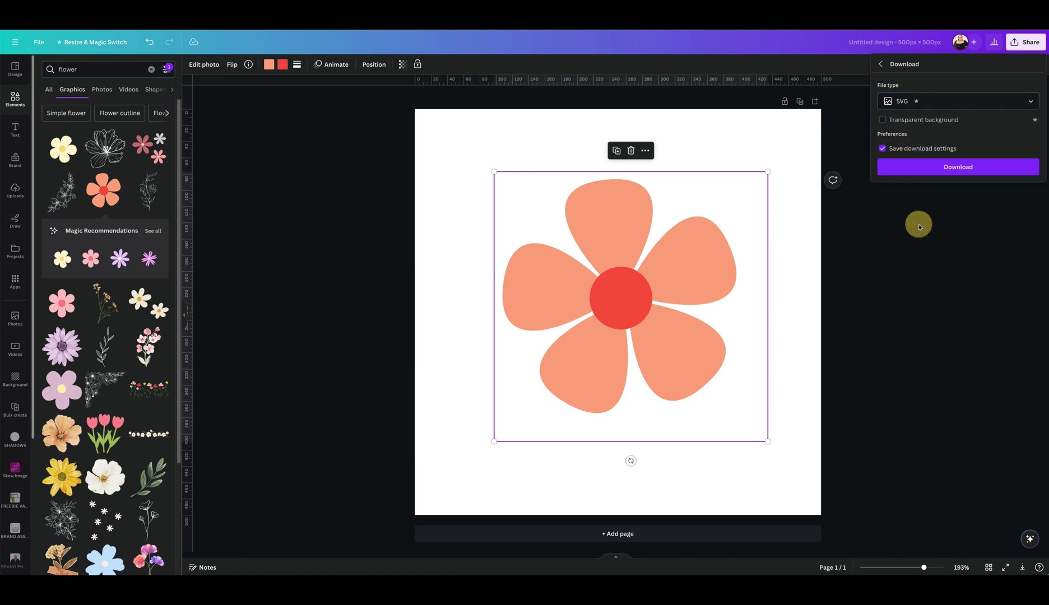
left_click(922, 122)
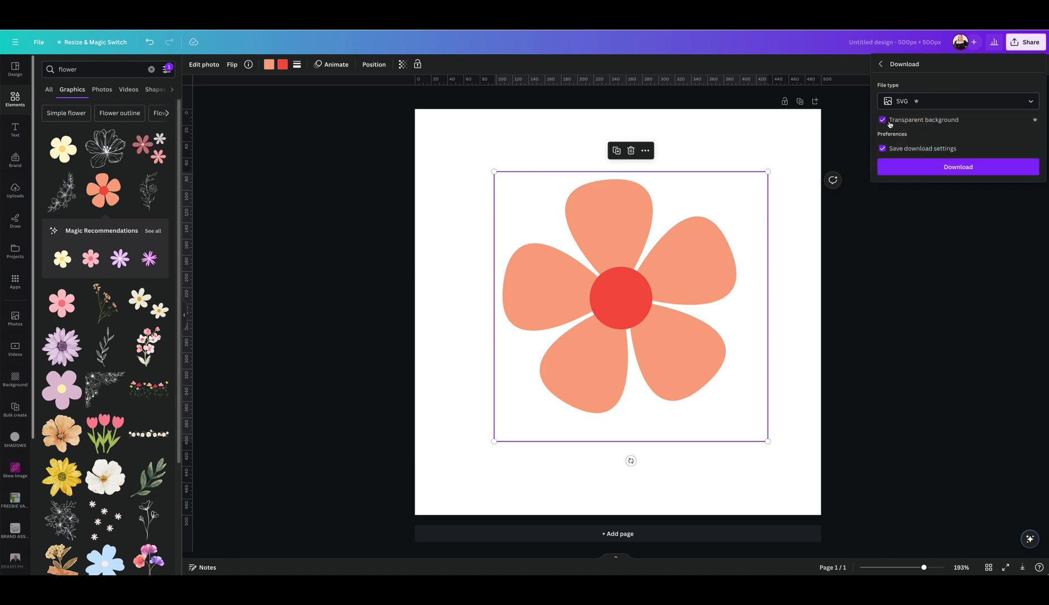
left_click(957, 167)
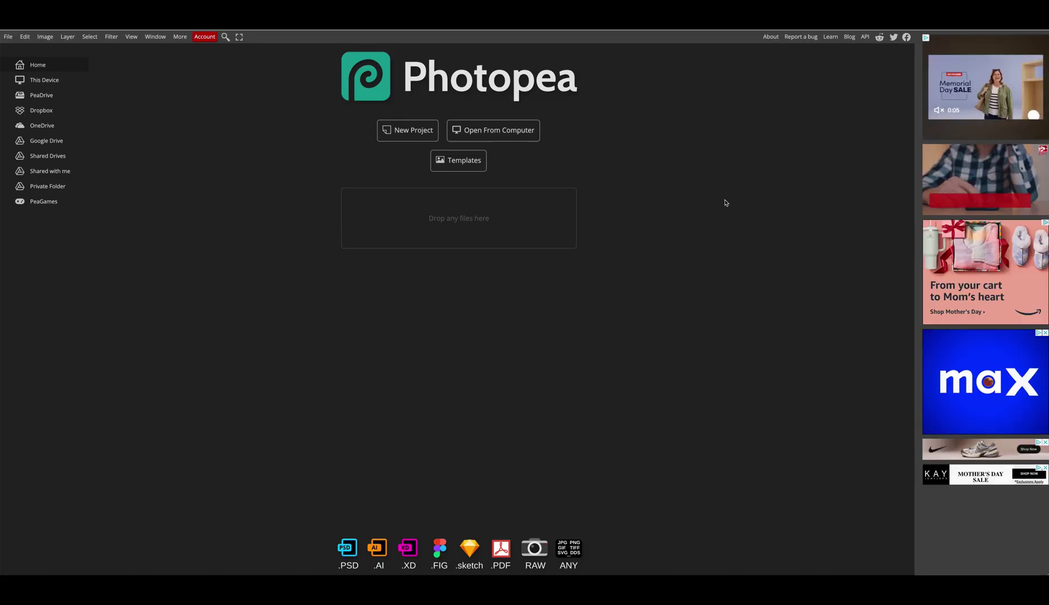
Open Untitled design.svg from Downloads in Photopea and zoom in on the flower
key("super+Tab")
left_click_drag(746, 202, 446, 220)
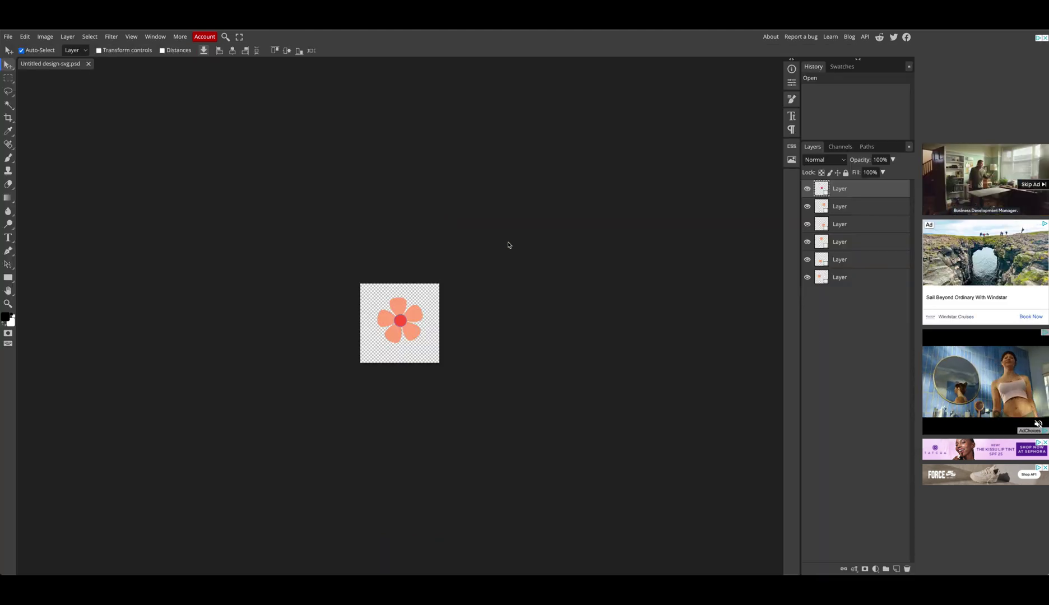
key("super+0")
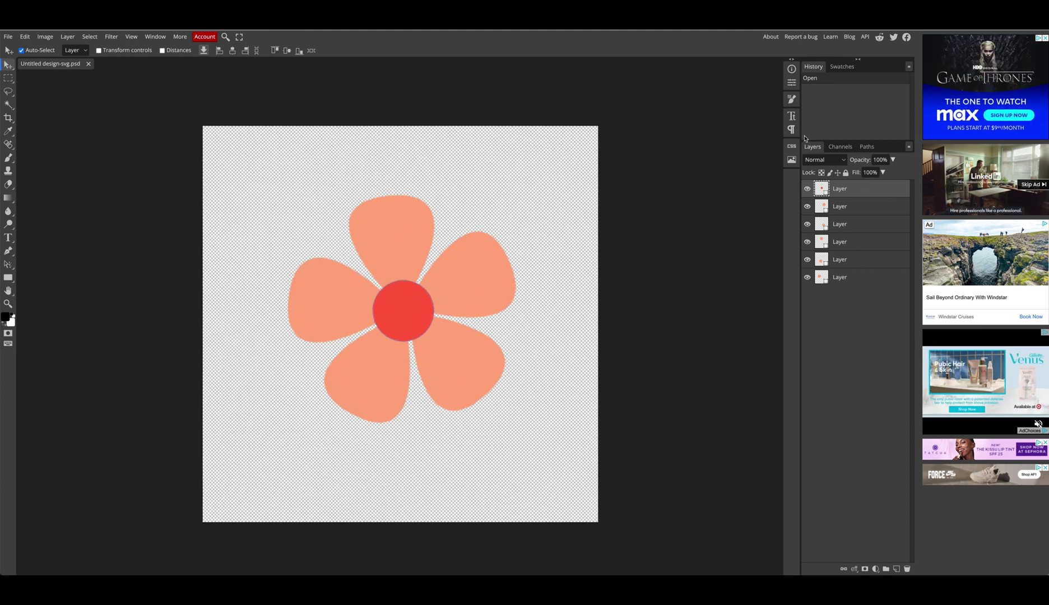
Select all six flower layers and merge them into a single layer
left_click(850, 190)
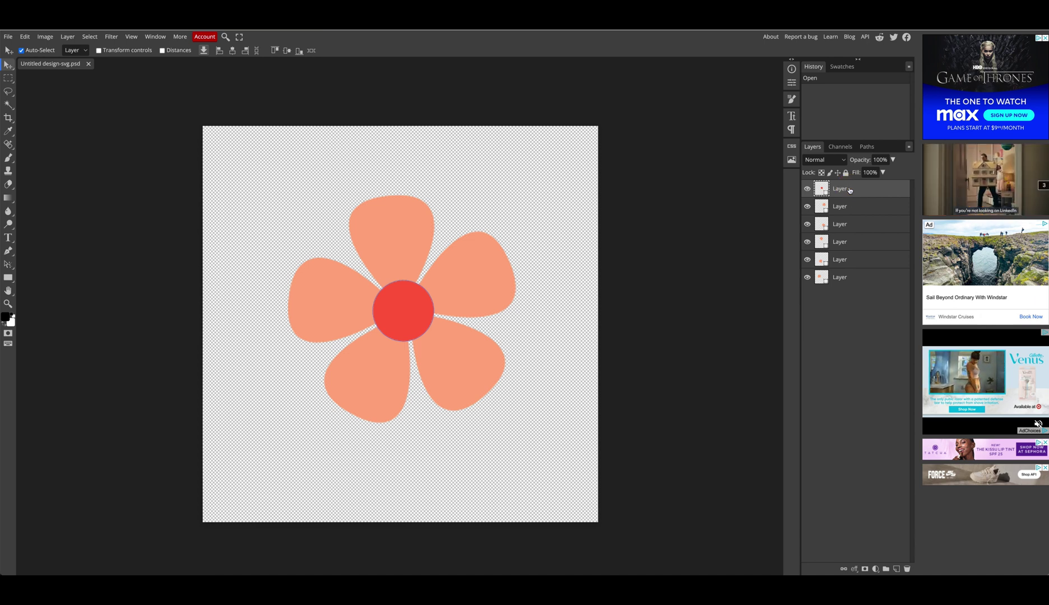
left_click(839, 279, "shift")
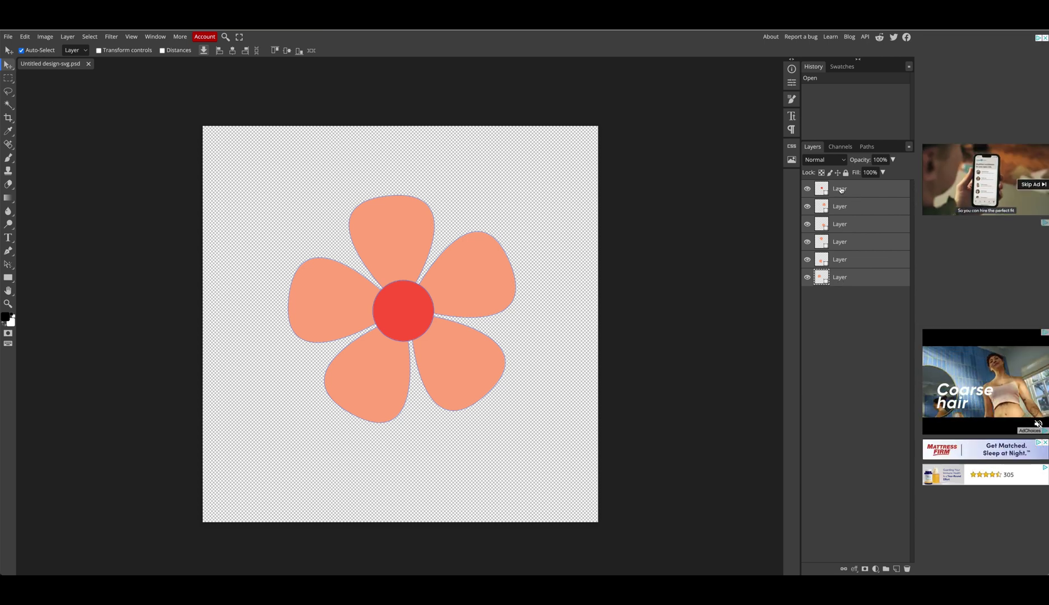
right_click(841, 190)
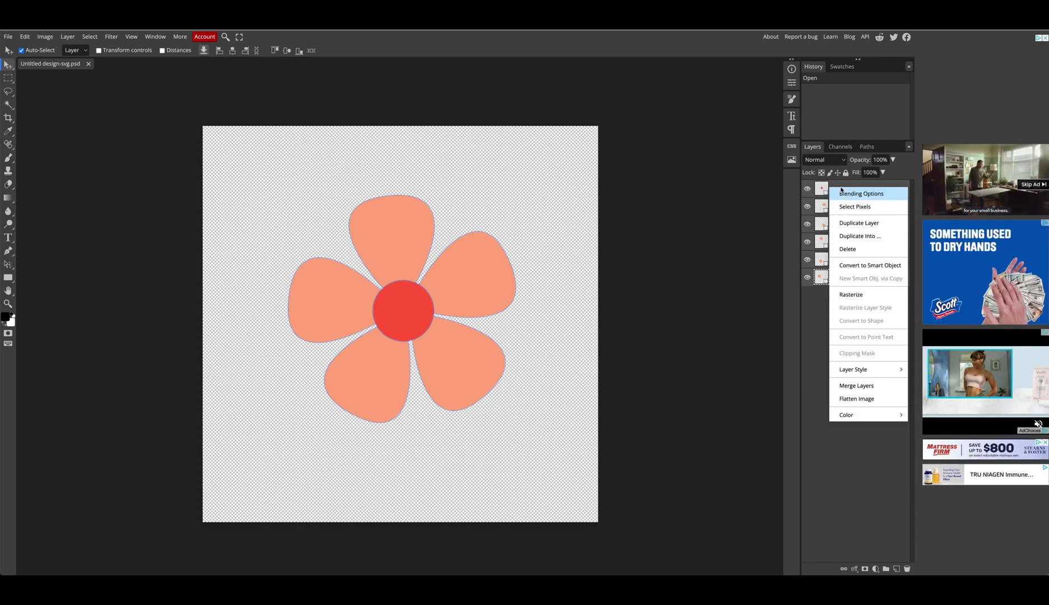
left_click(857, 386)
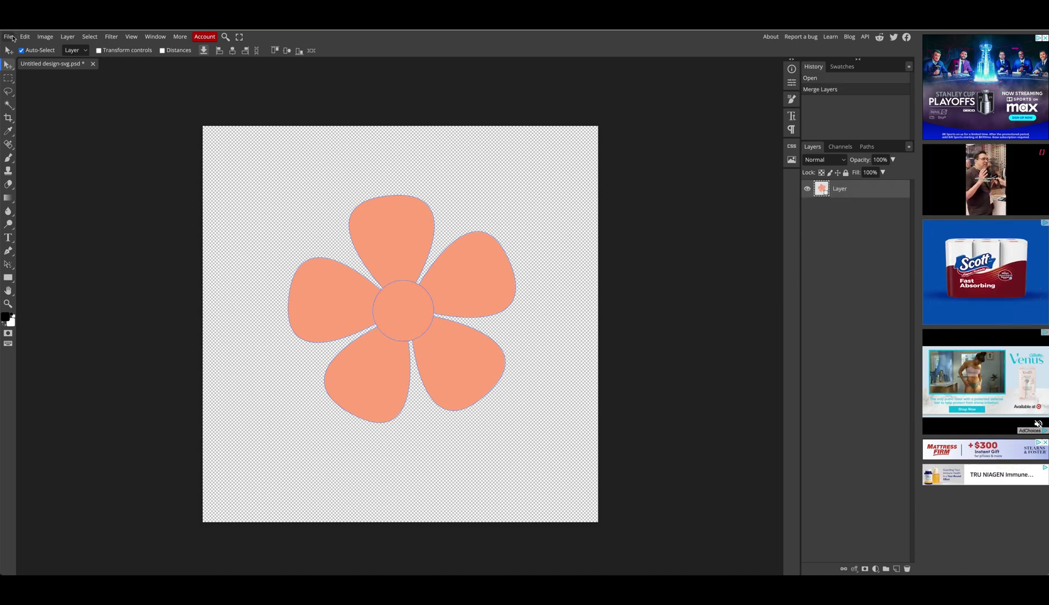
left_click(10, 37)
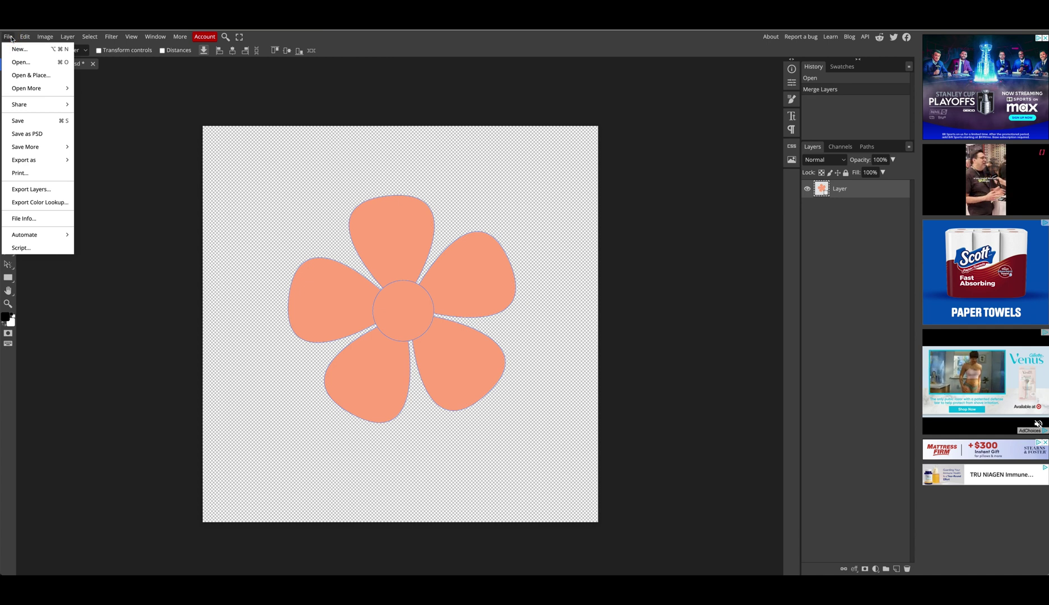
Place a portrait photo into the flower document and clip it to the flower layer
left_click(32, 76)
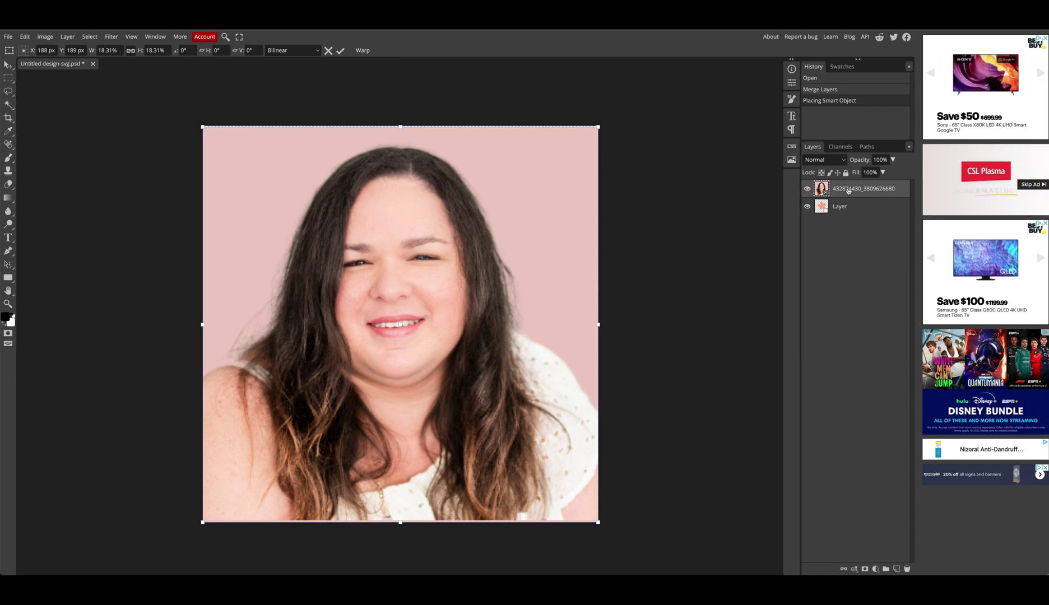
right_click(848, 191)
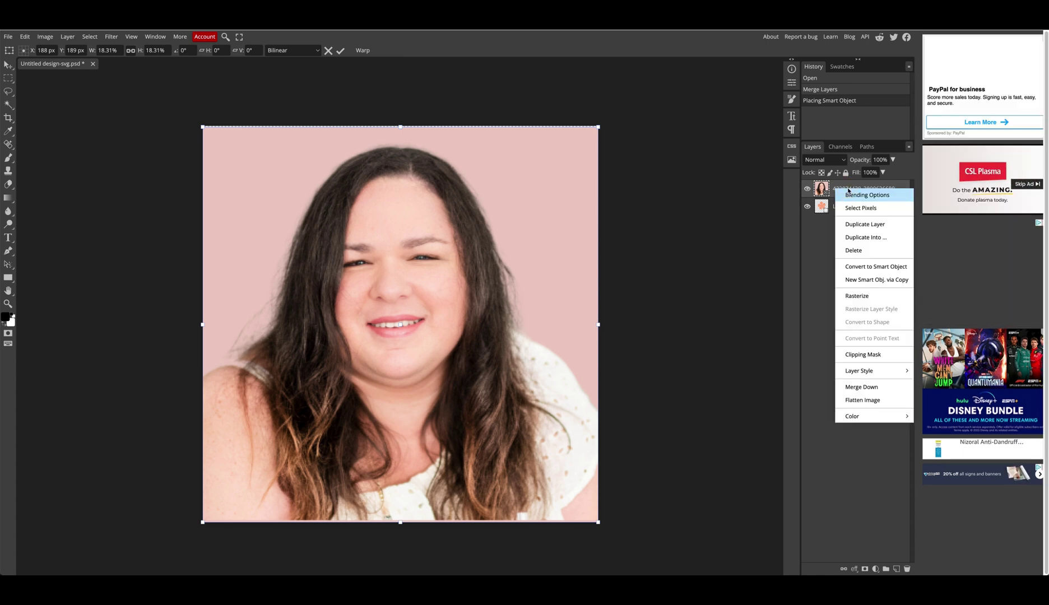
left_click(870, 355)
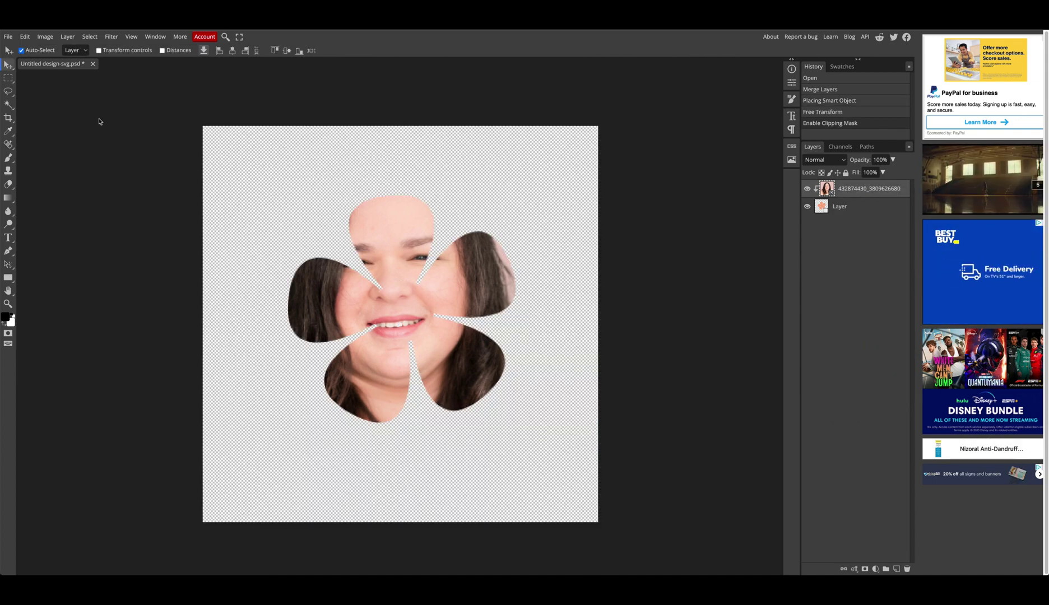
left_click(9, 37)
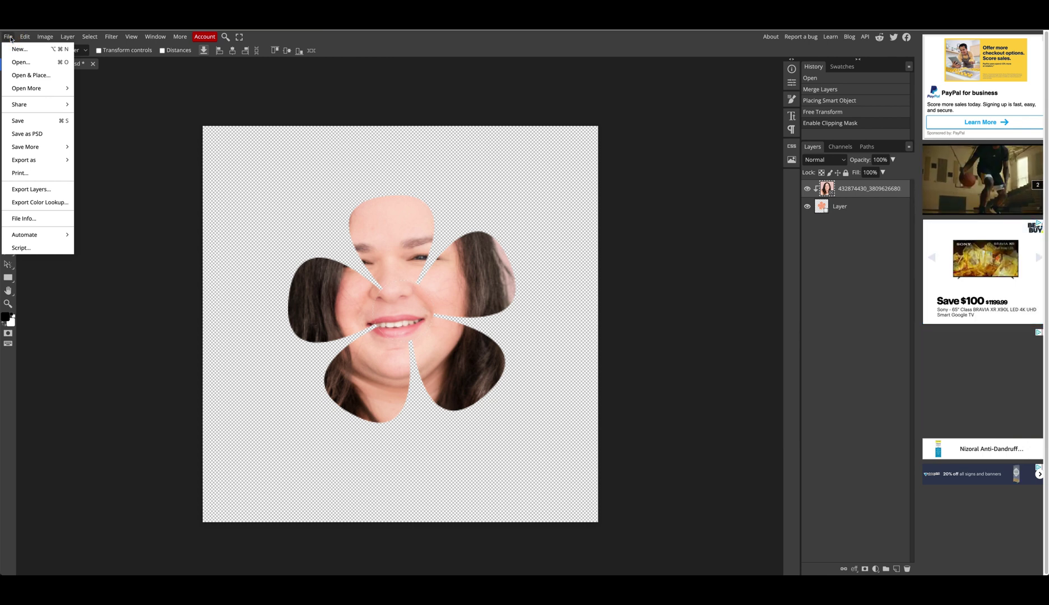
Save the clipped flower document as psd1.psd
left_click(25, 135)
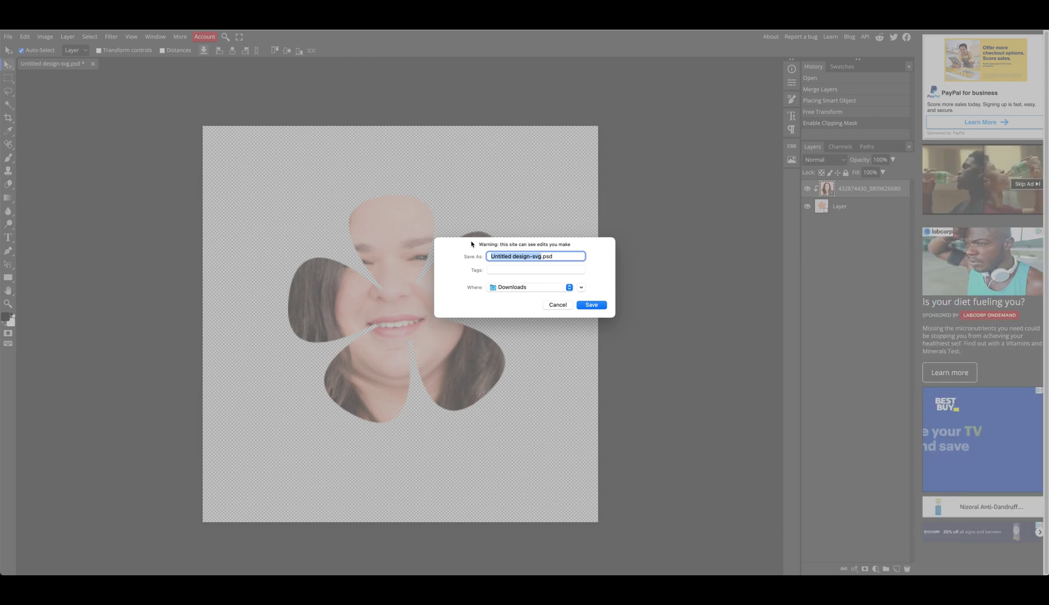
type("psd1")
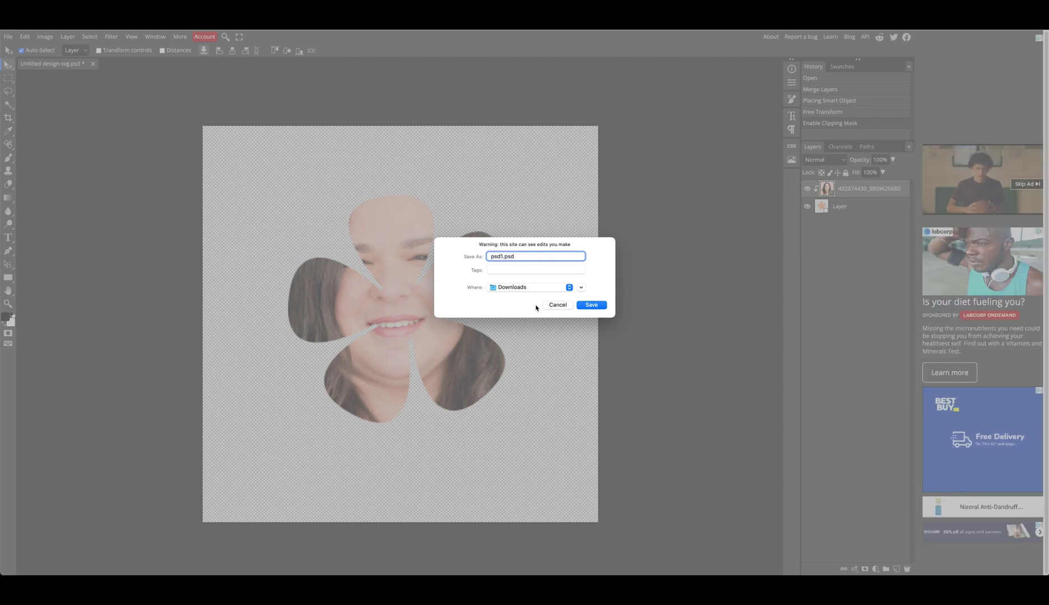
left_click(591, 305)
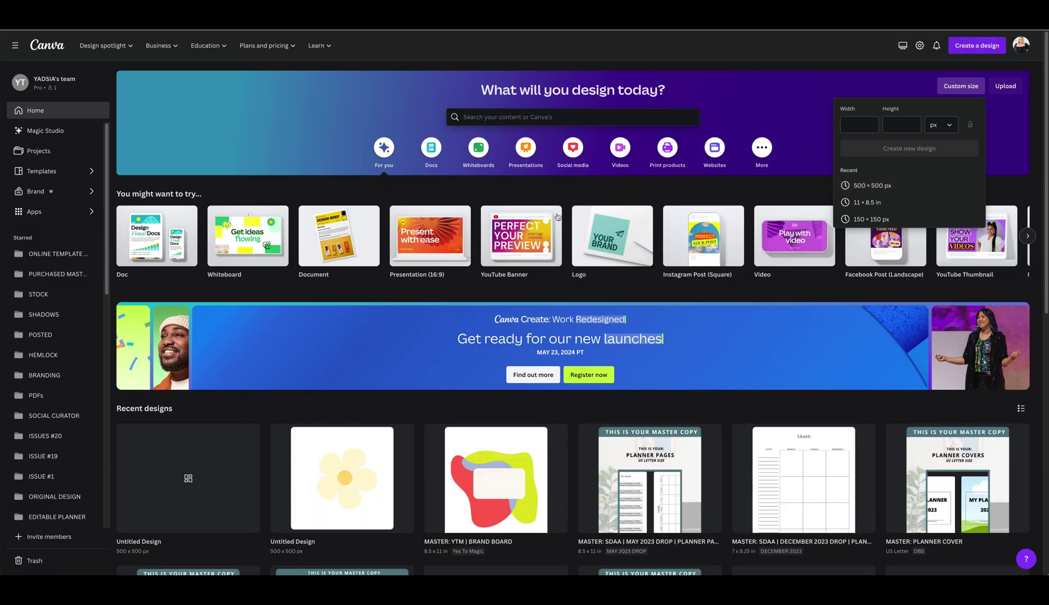
Upload psd1.psd from Downloads onto the Canva home page to open it as a design
left_click(268, 555)
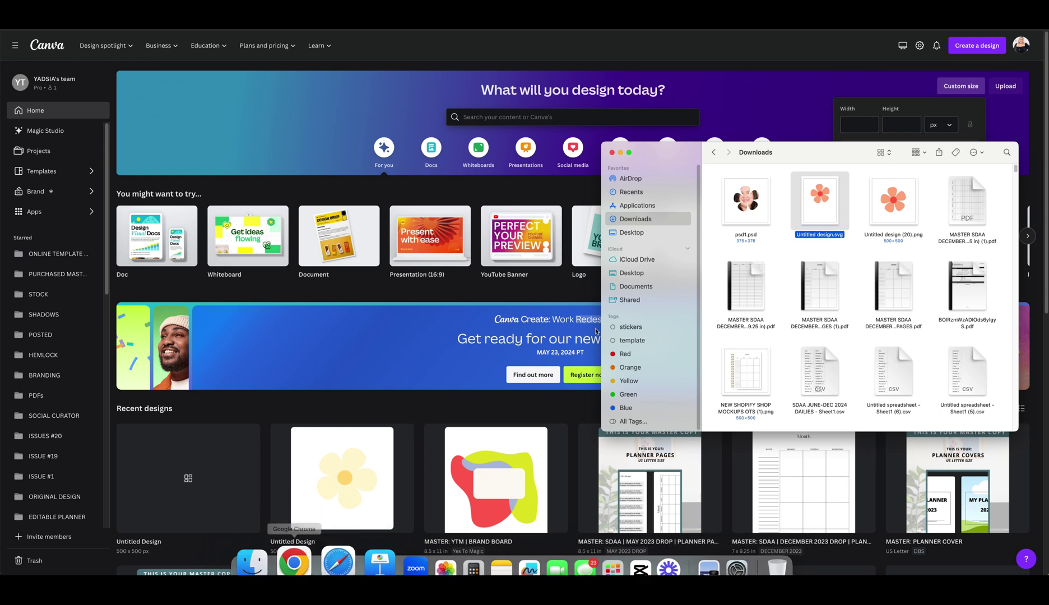
left_click_drag(819, 199, 410, 437)
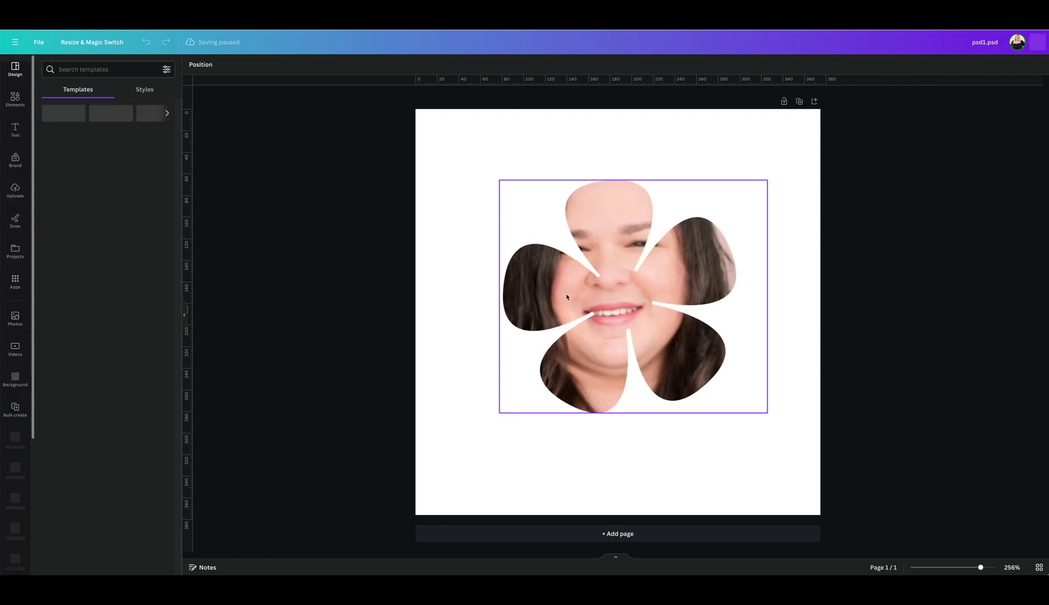
Delete the portrait from inside the flower, leaving an empty flower-shaped frame
left_click(601, 285)
double_click(601, 283)
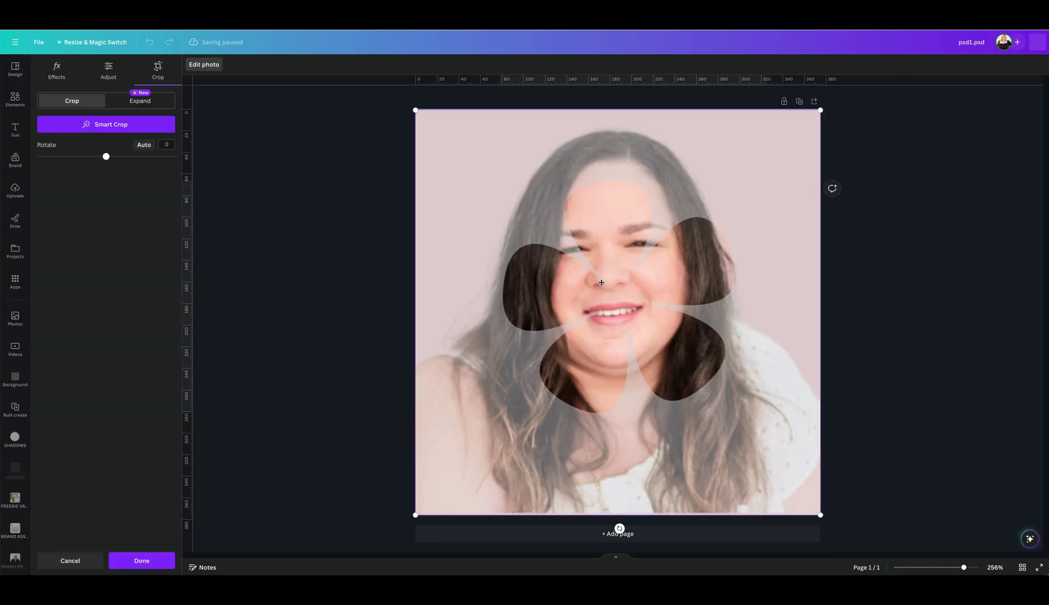
key("Delete")
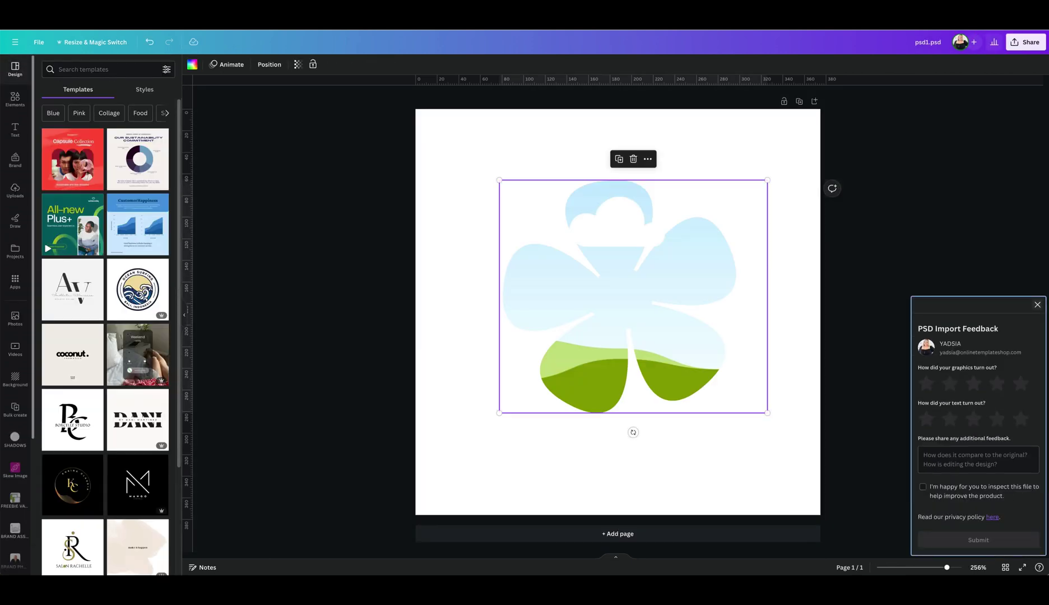